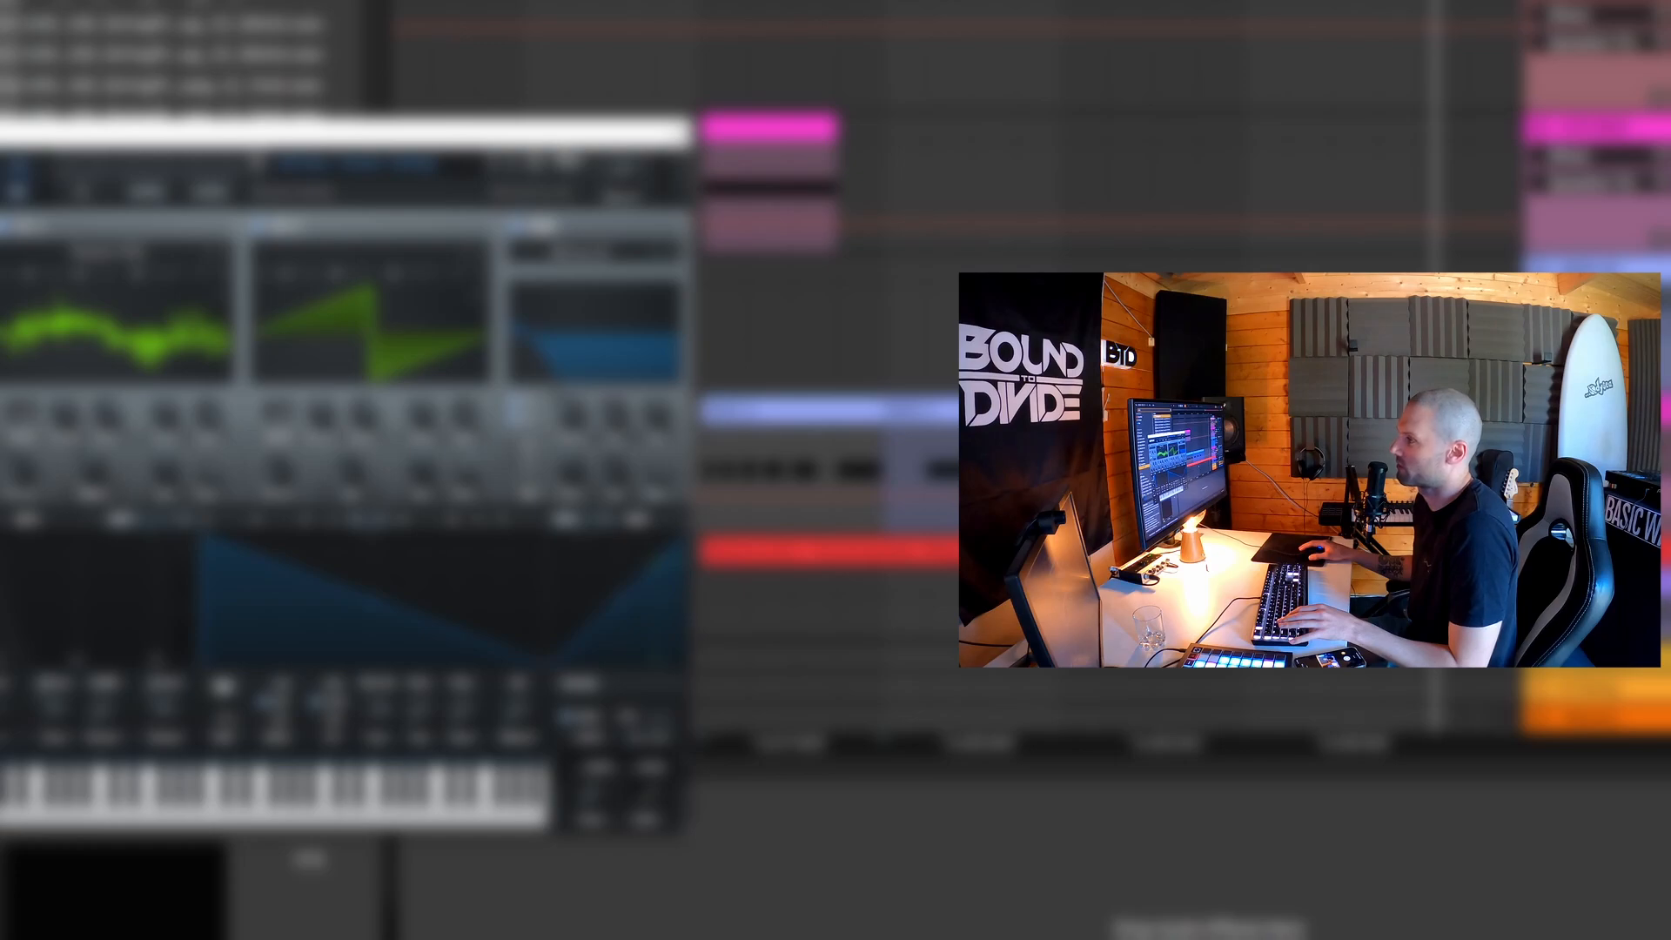
- Look through oscillator A's Spectral wavetables, keeping Monster 4 [SL], and check the warp modes, keeping Bend +
left_click_drag(609, 144, 975, 196)
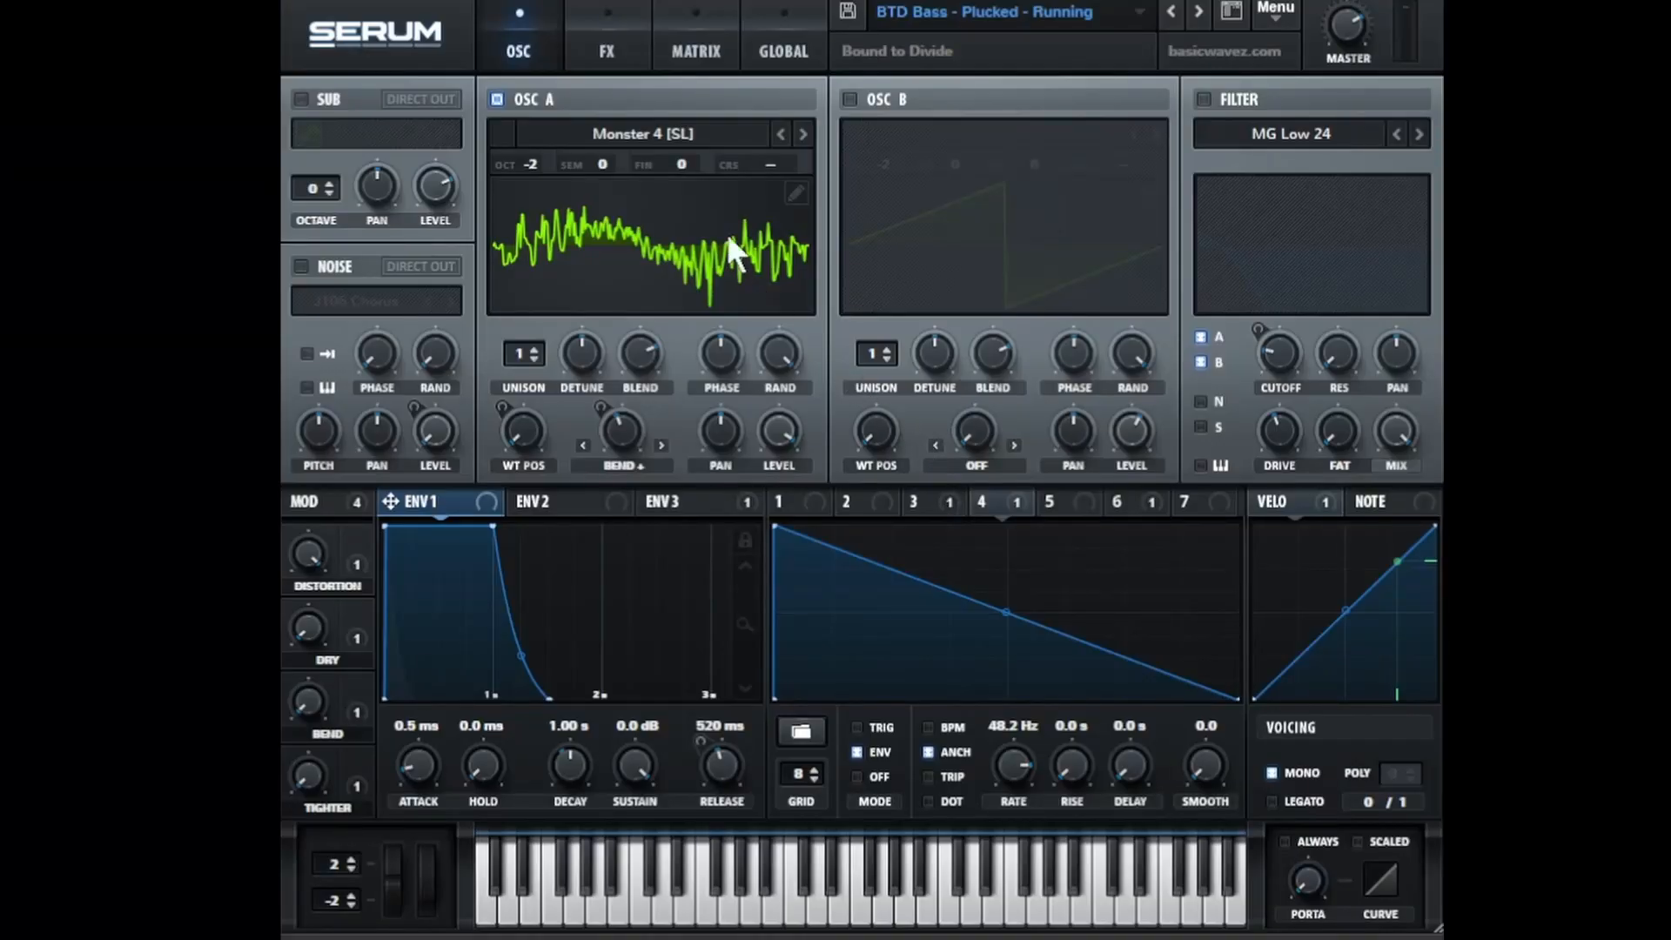
left_click(620, 138)
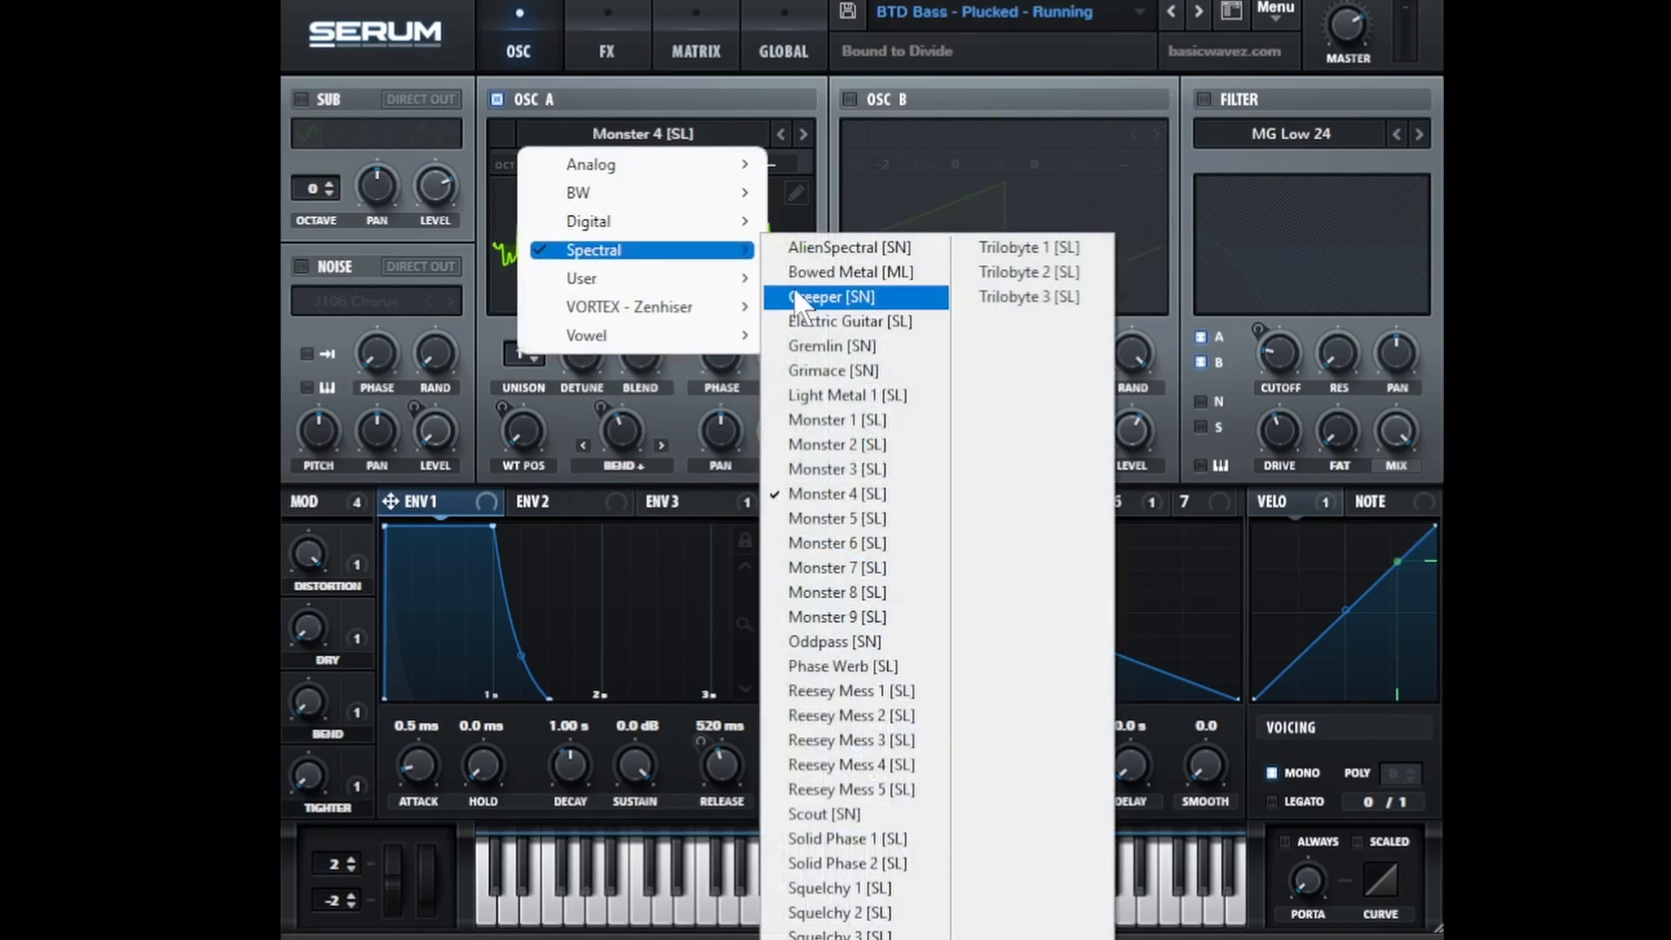
left_click(682, 467)
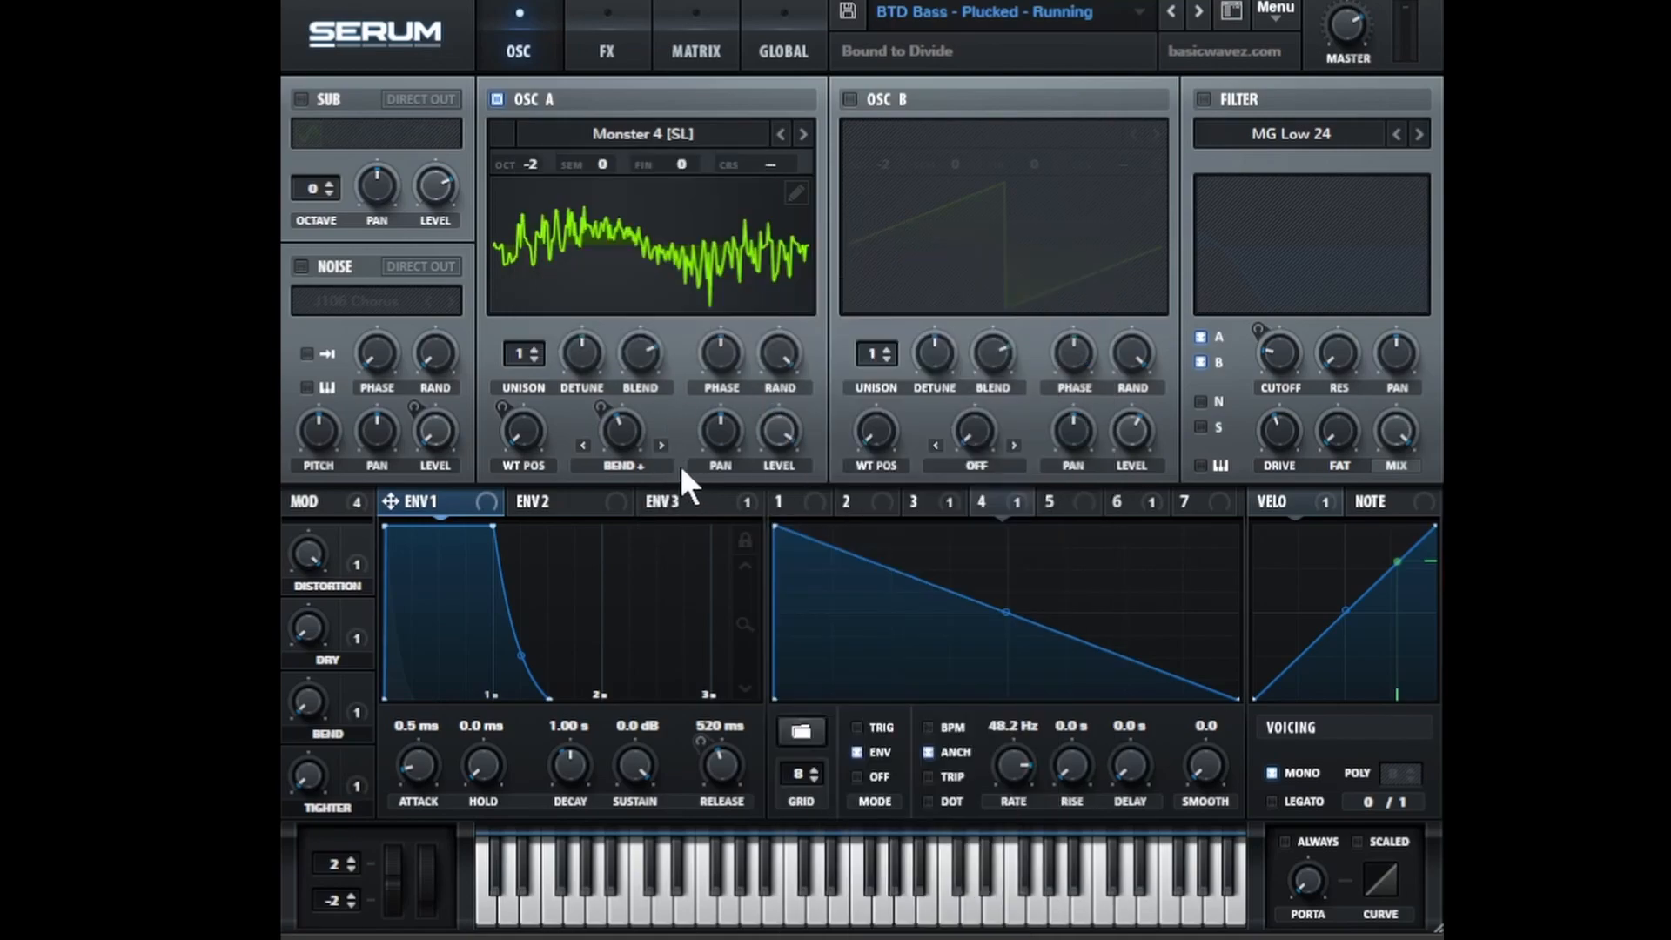
left_click(622, 465)
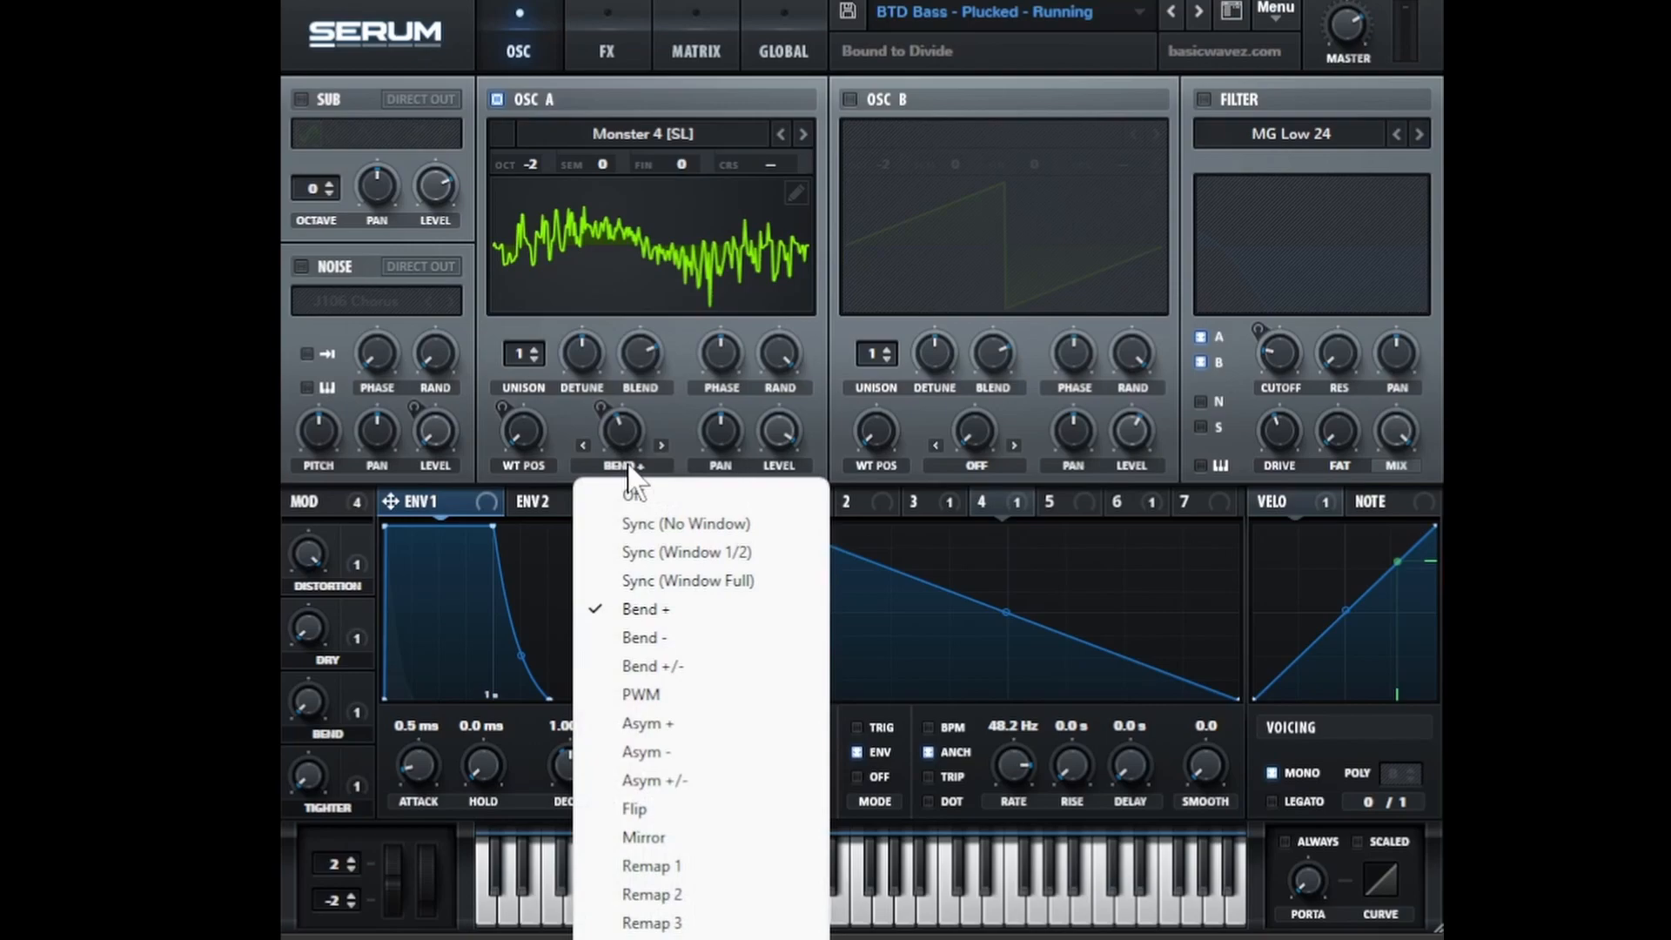
left_click(658, 610)
- Check which modulator is assigned to oscillator A's Bend + amount and inspect the Bend macro's link to it
right_click(625, 435)
left_click(581, 475)
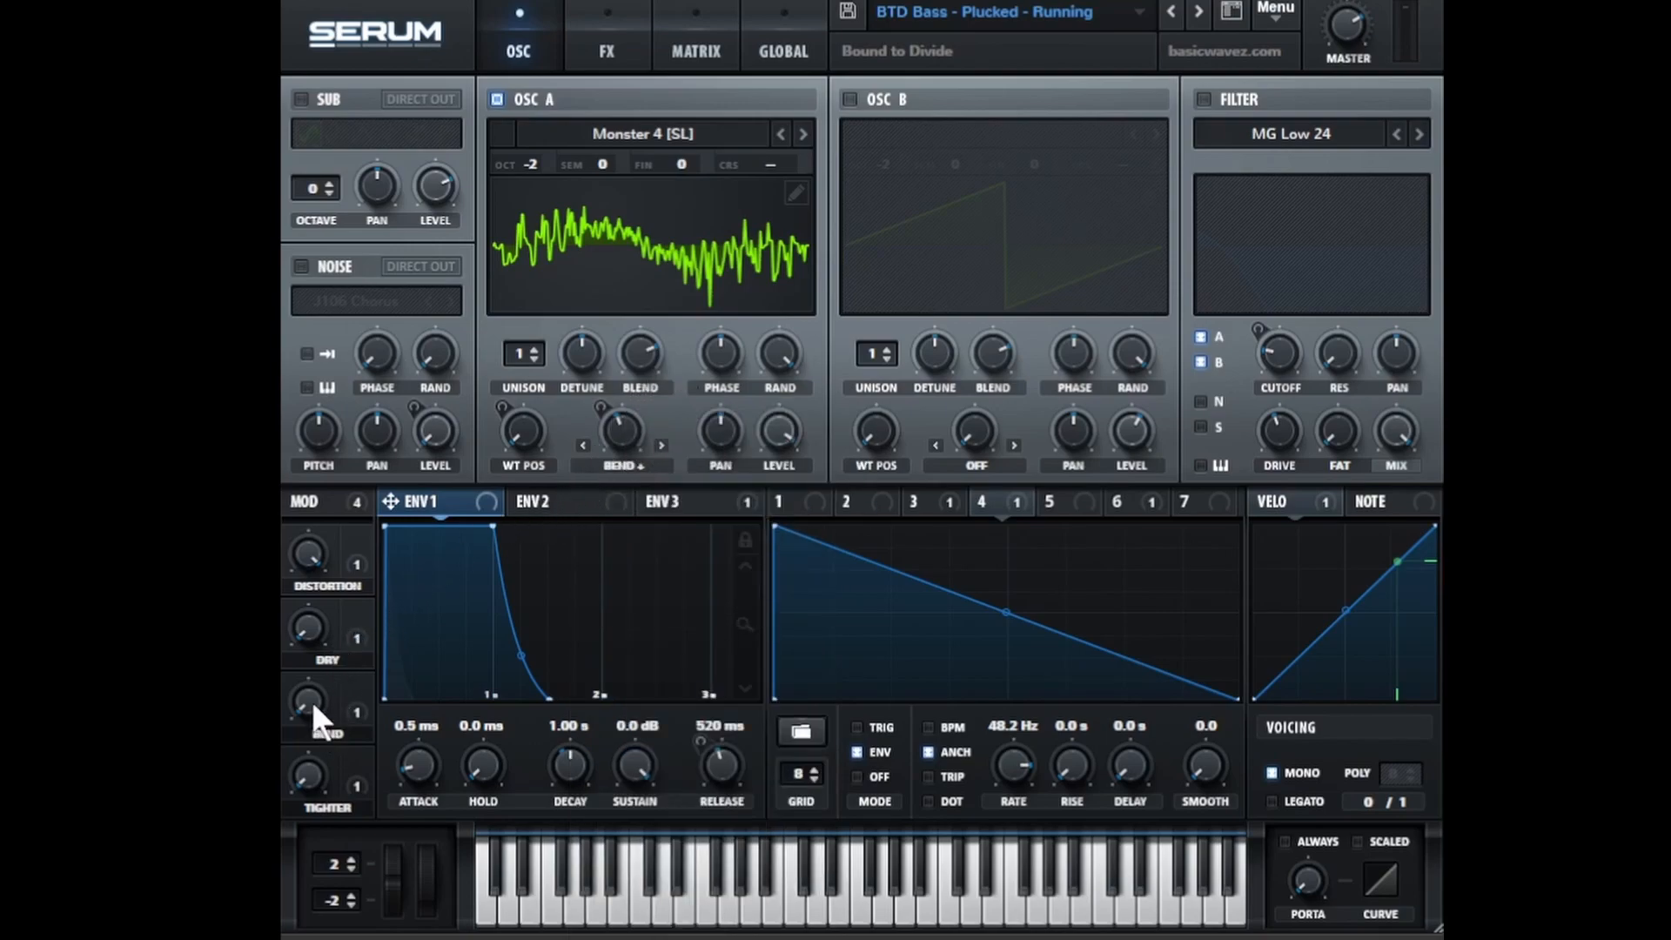
left_click_drag(311, 699, 364, 328)
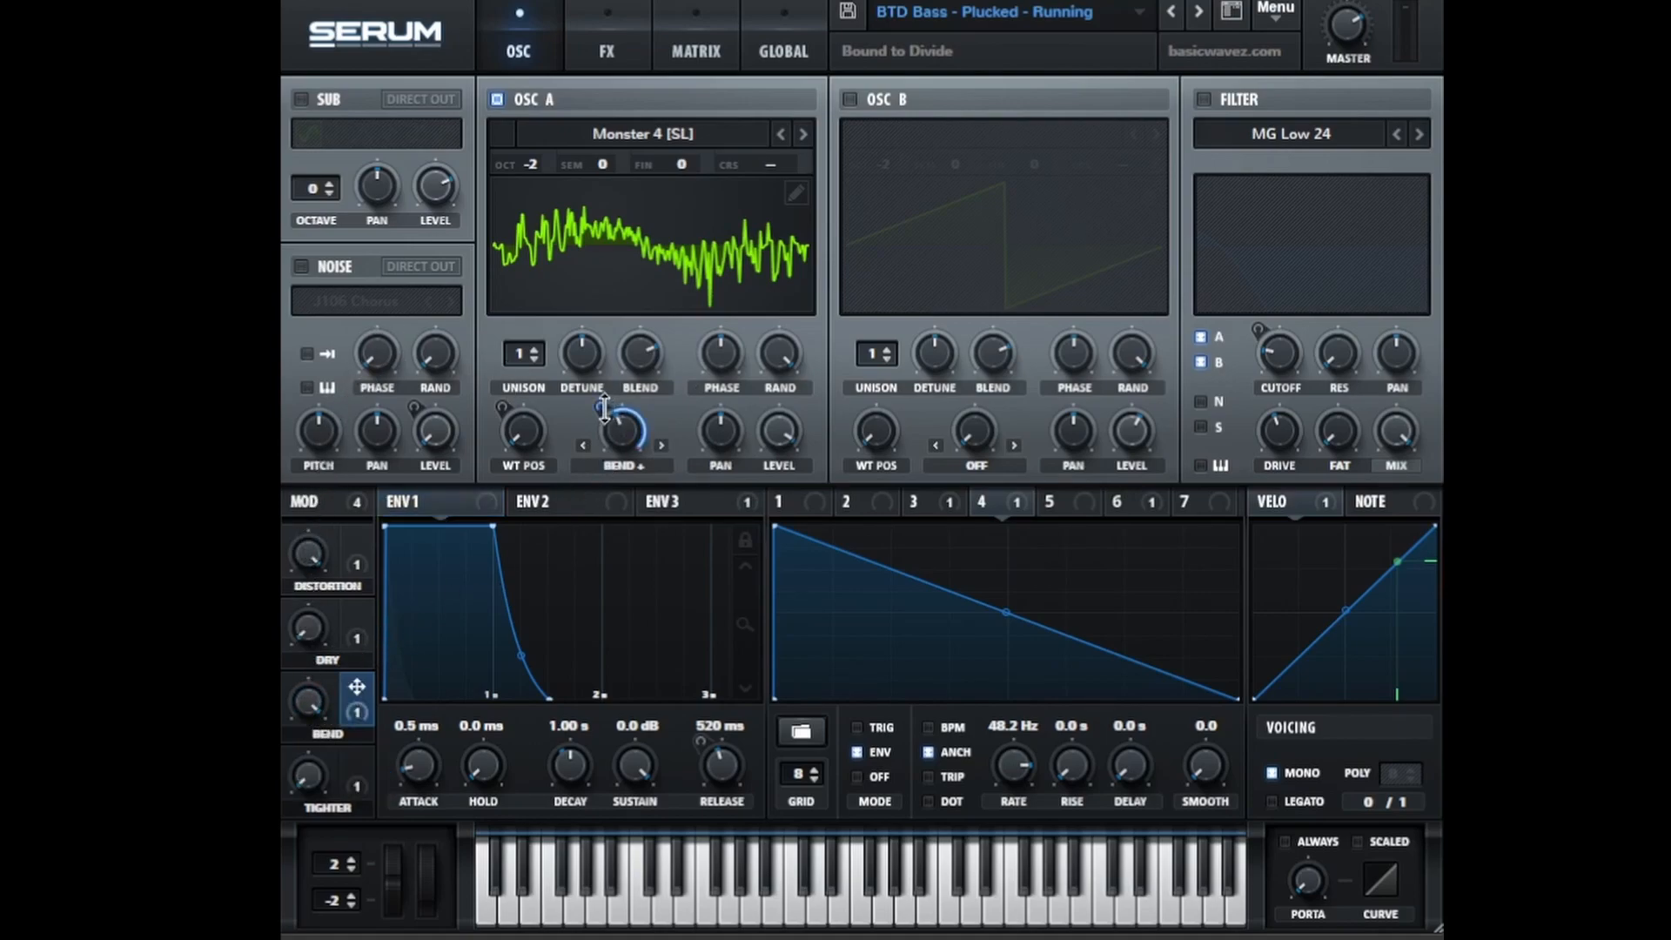
right_click(633, 440)
left_click(633, 481)
- Check the modulator assigned to oscillator A's wavetable position and display the LFO 3 shape
right_click(526, 421)
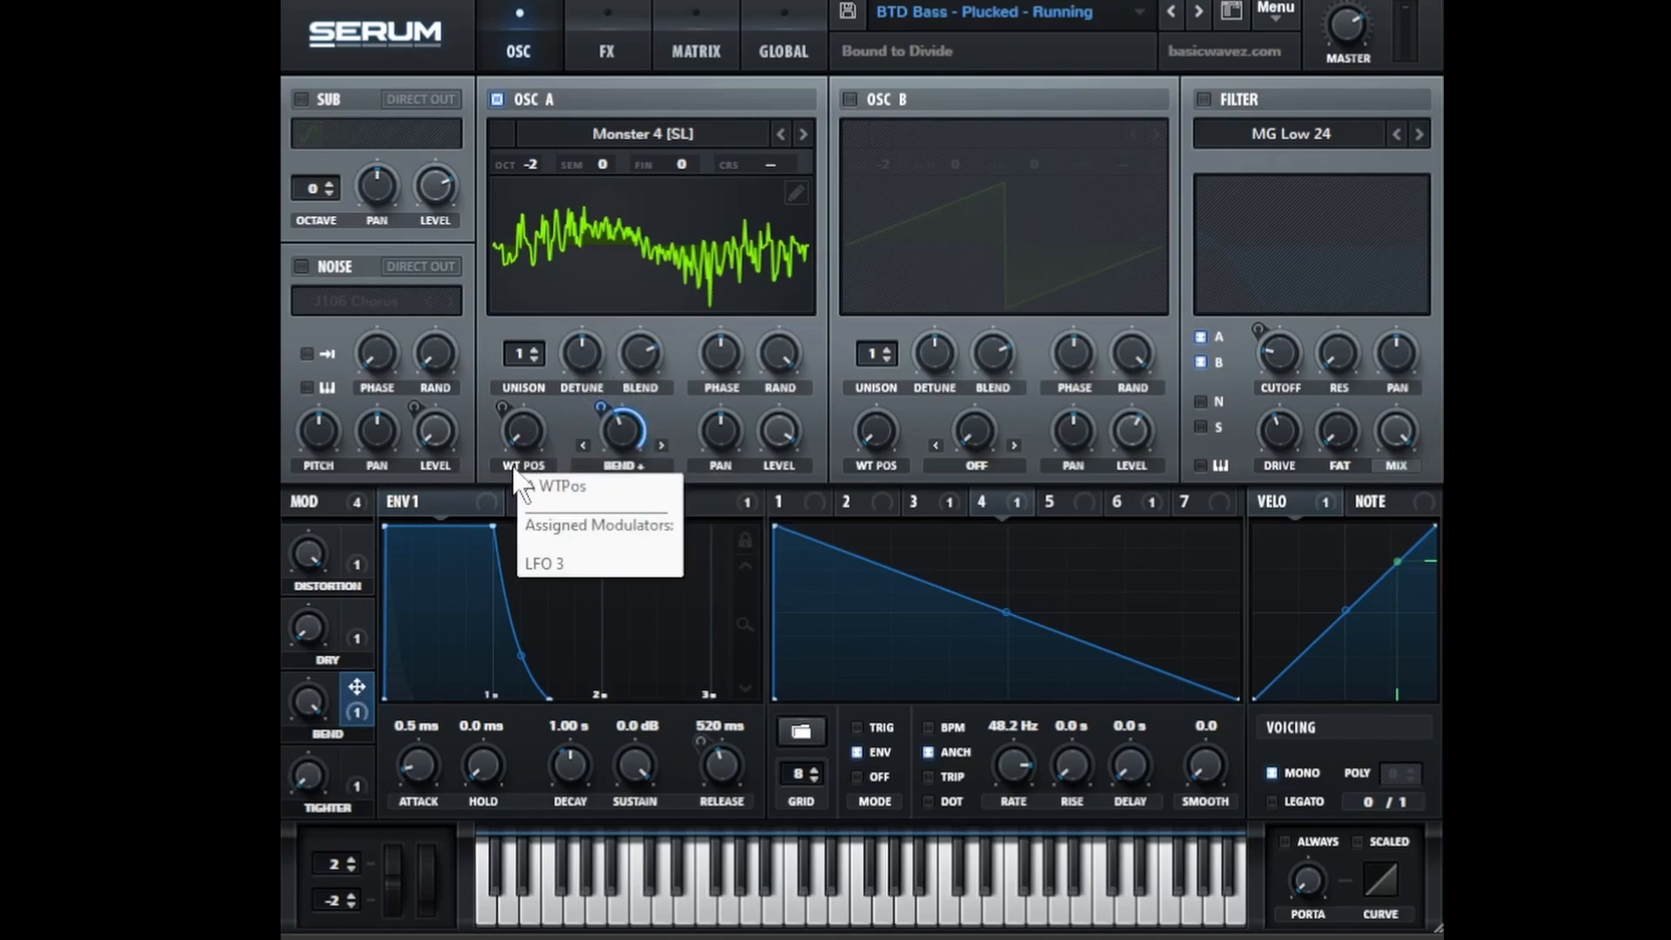
left_click(818, 541)
left_click(933, 505)
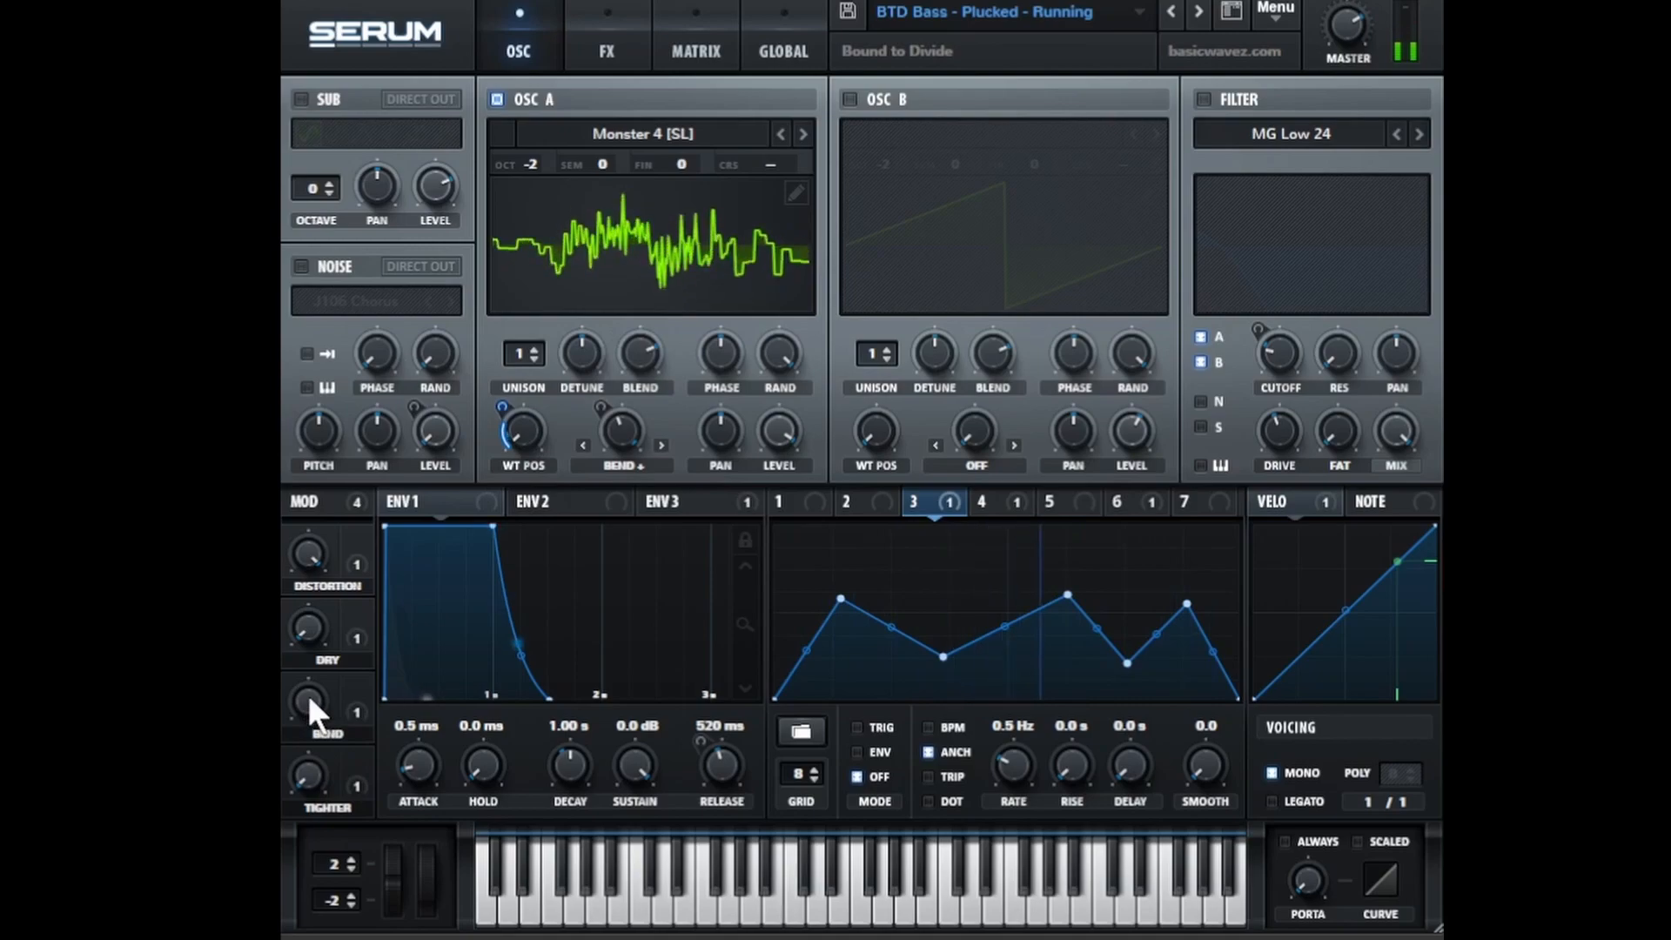
mouse_move(309, 695)
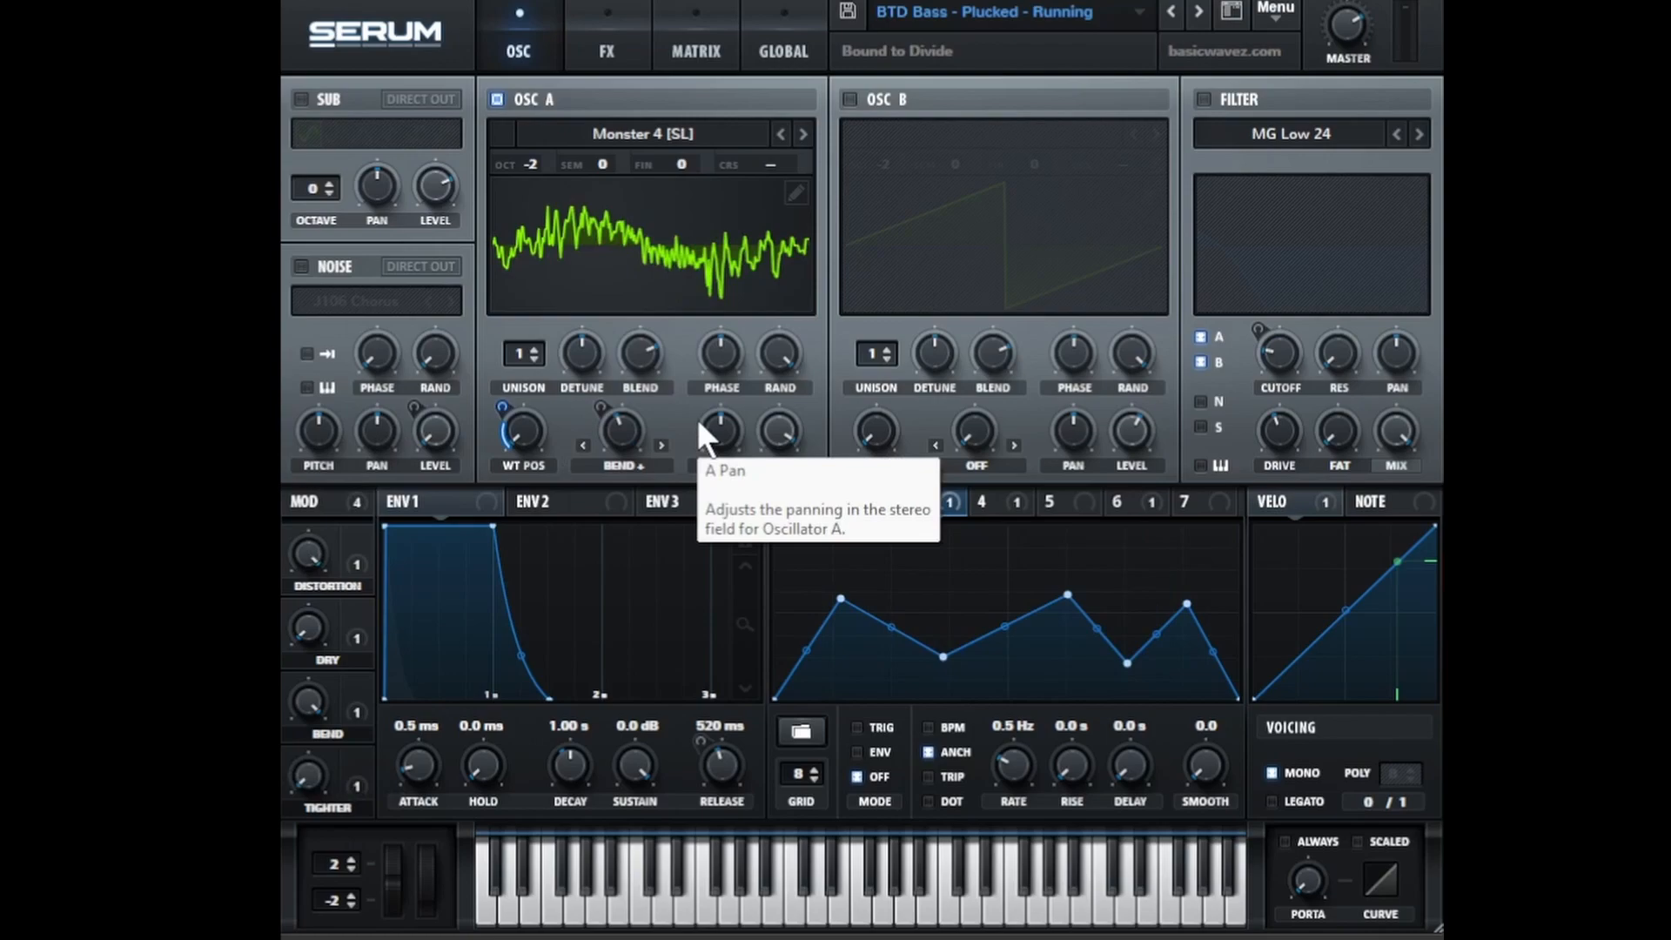
- Turn on oscillator B and the MG Low 24 filter, and review envelope 3 and the filter type categories
left_click(849, 99)
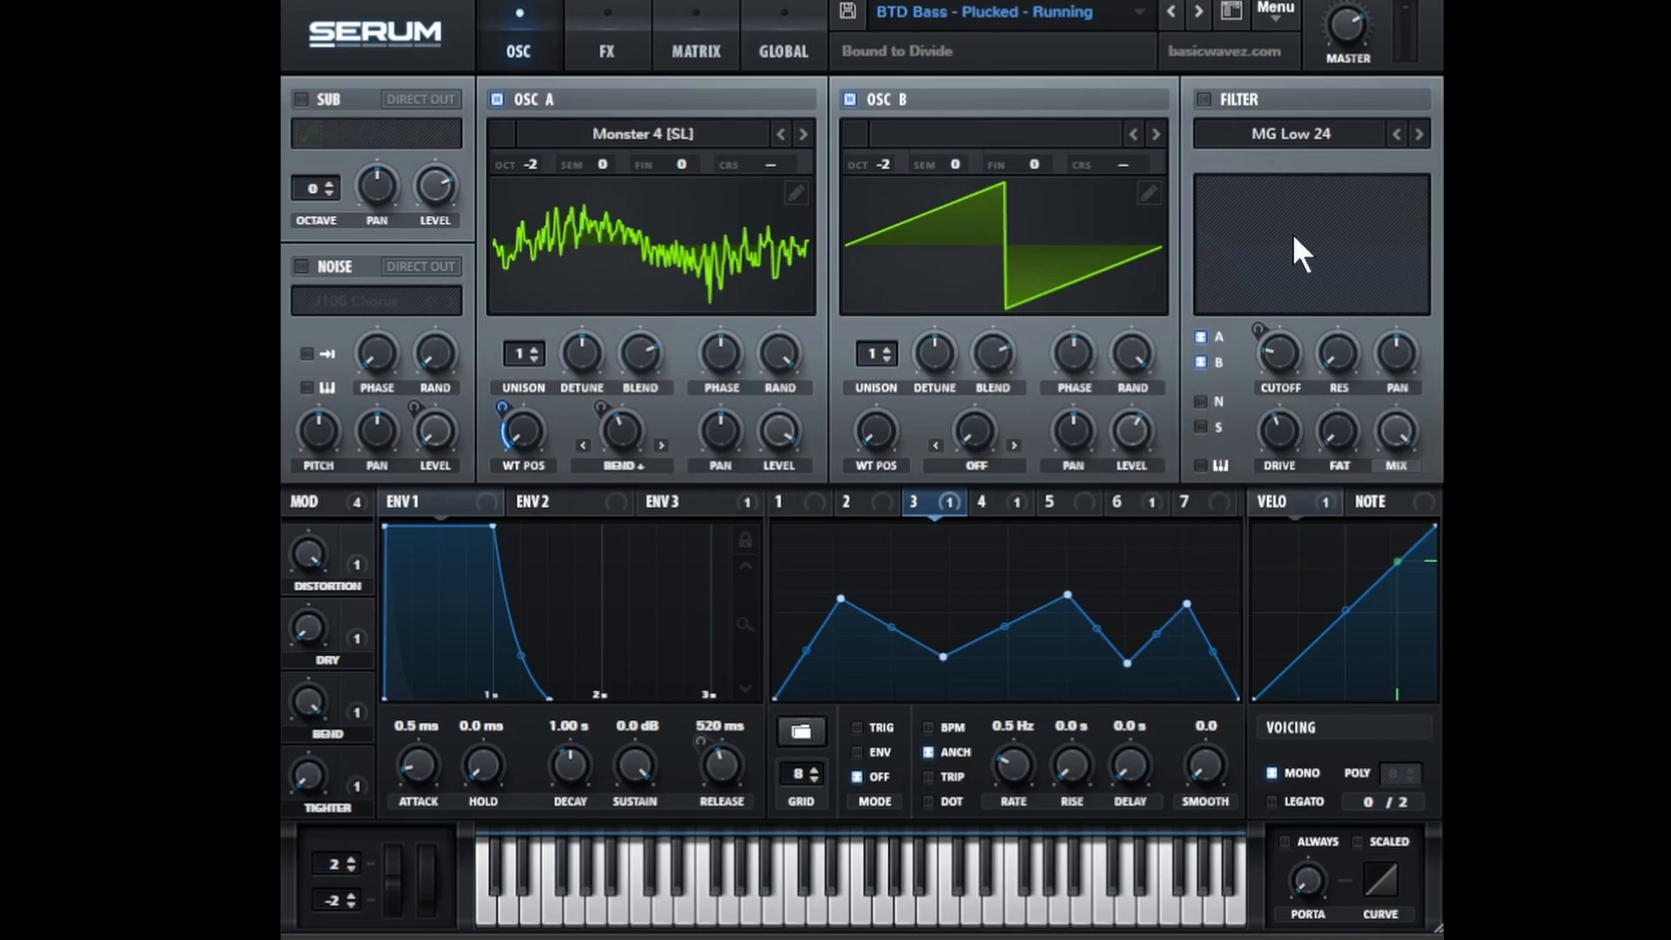
left_click(1203, 99)
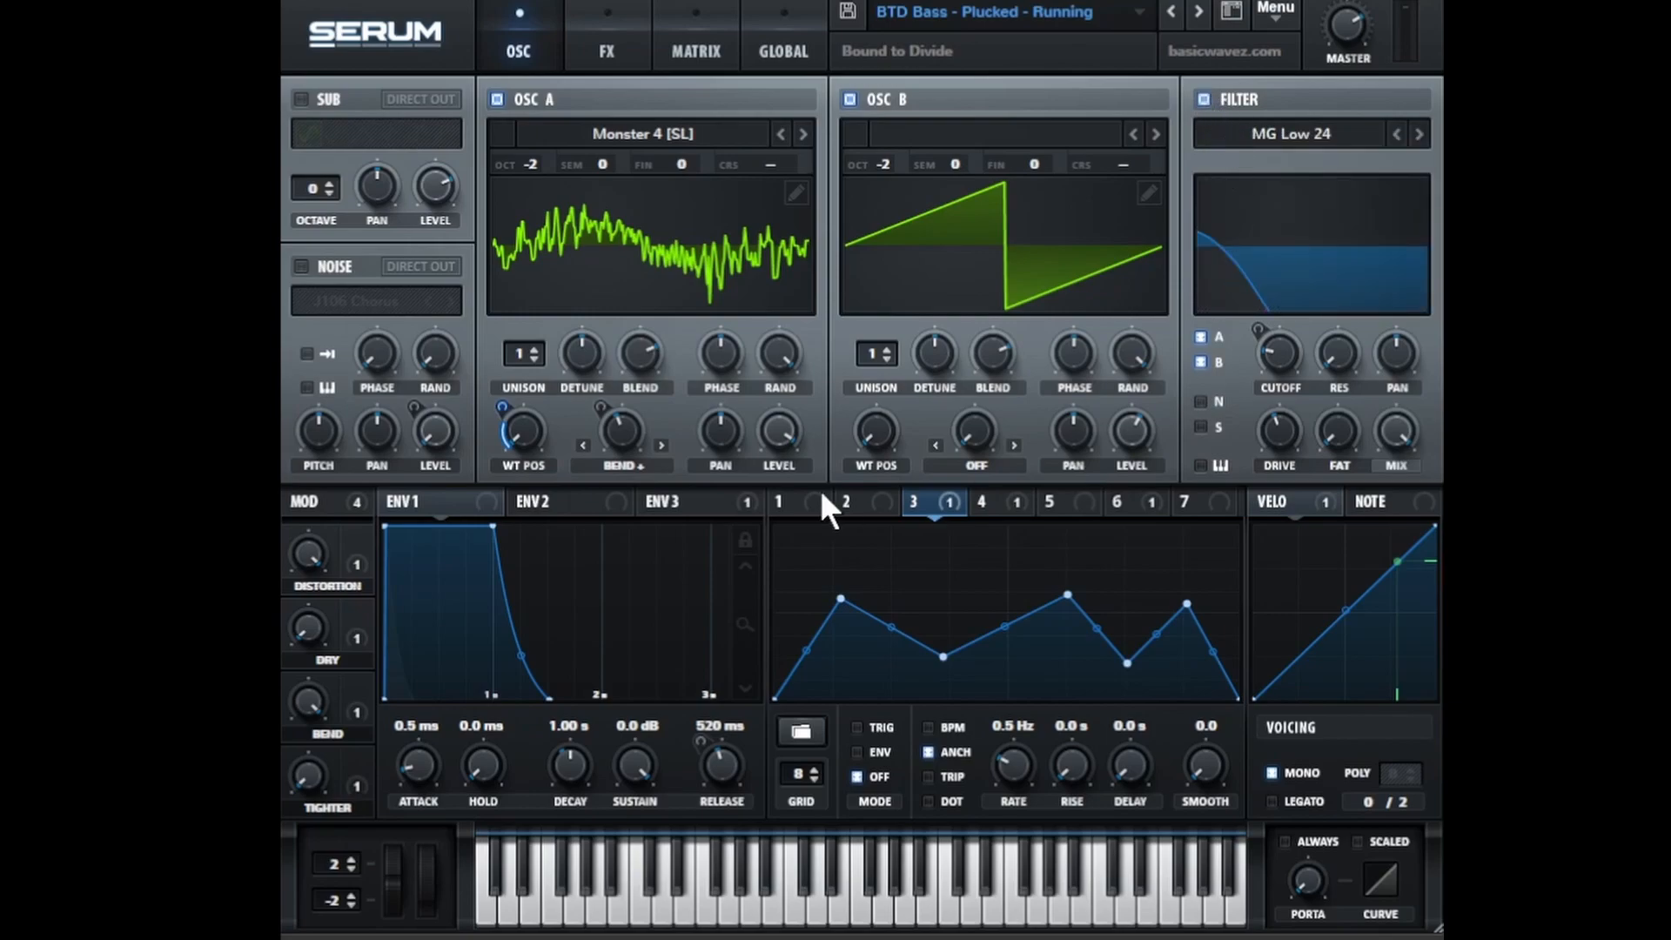
left_click(697, 503)
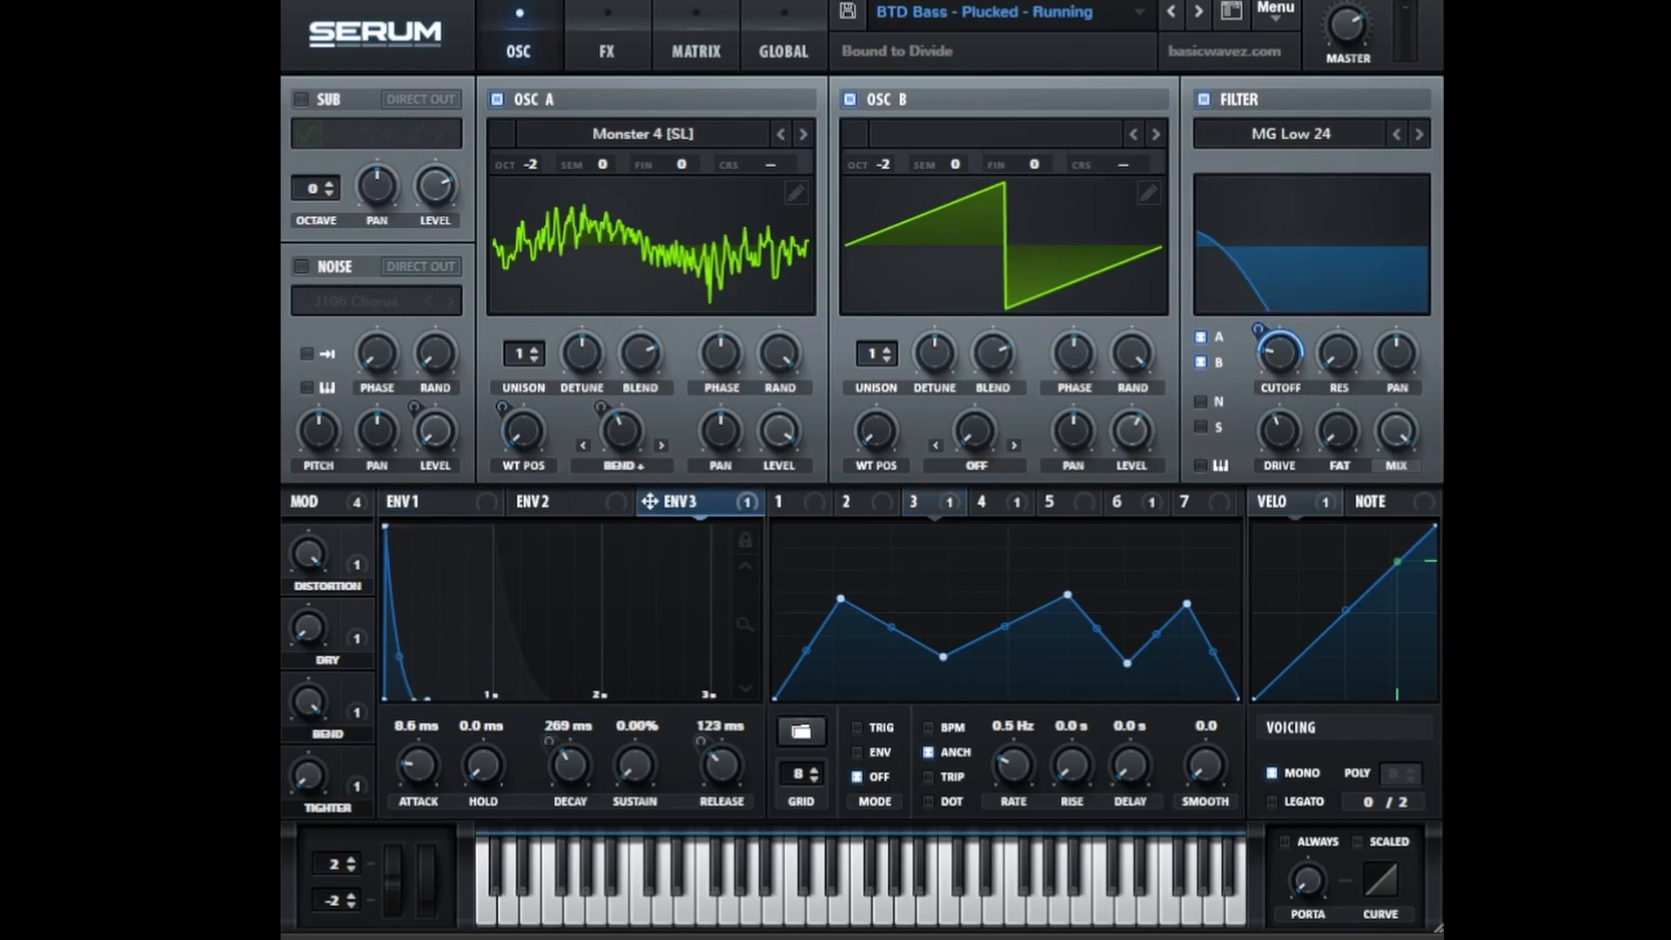
left_click(1303, 133)
mouse_move(1311, 167)
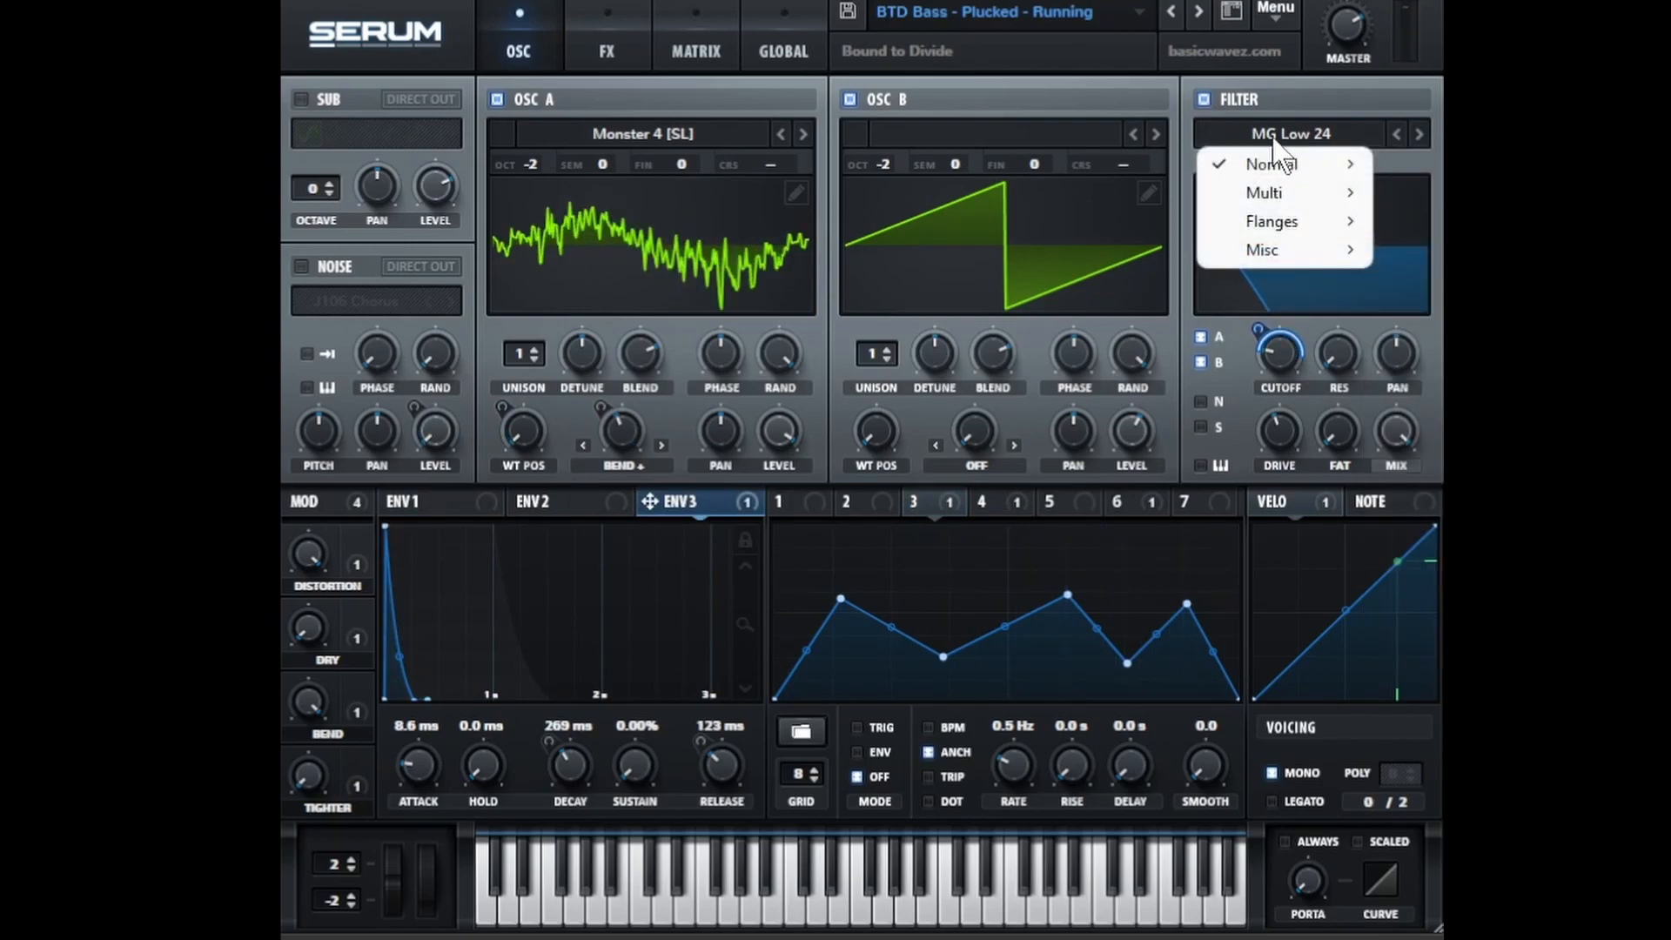
left_click(1189, 111)
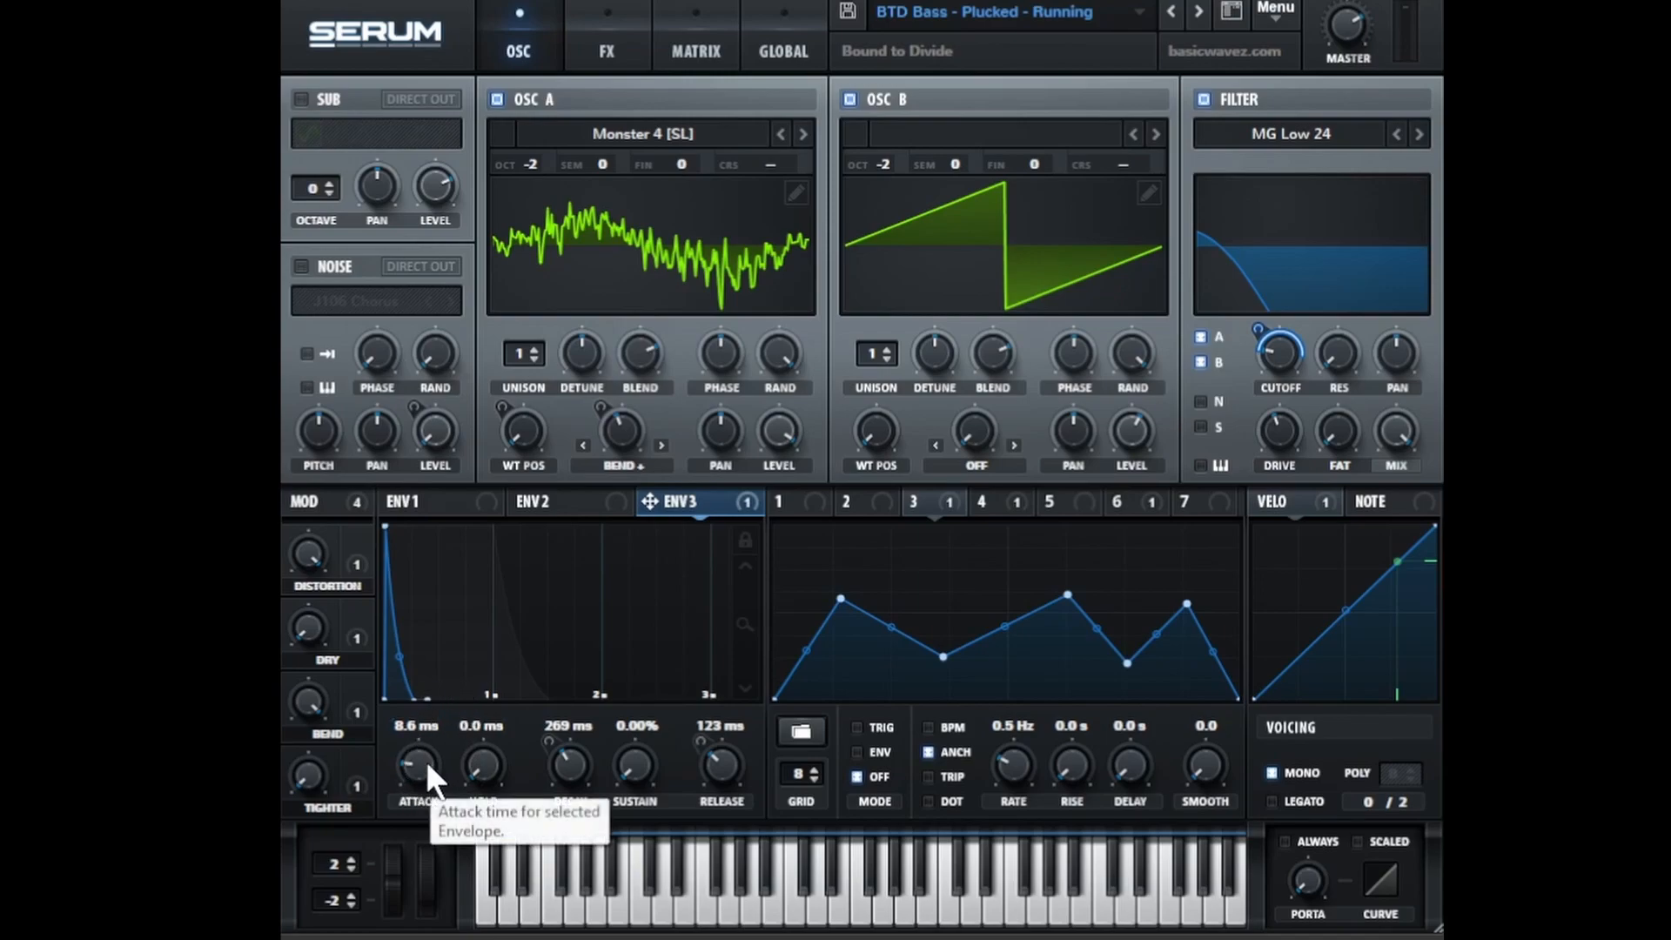
- Try envelope 3's attack at 0.0 ms, and set it to 9.7 ms
left_click_drag(423, 762, 419, 817)
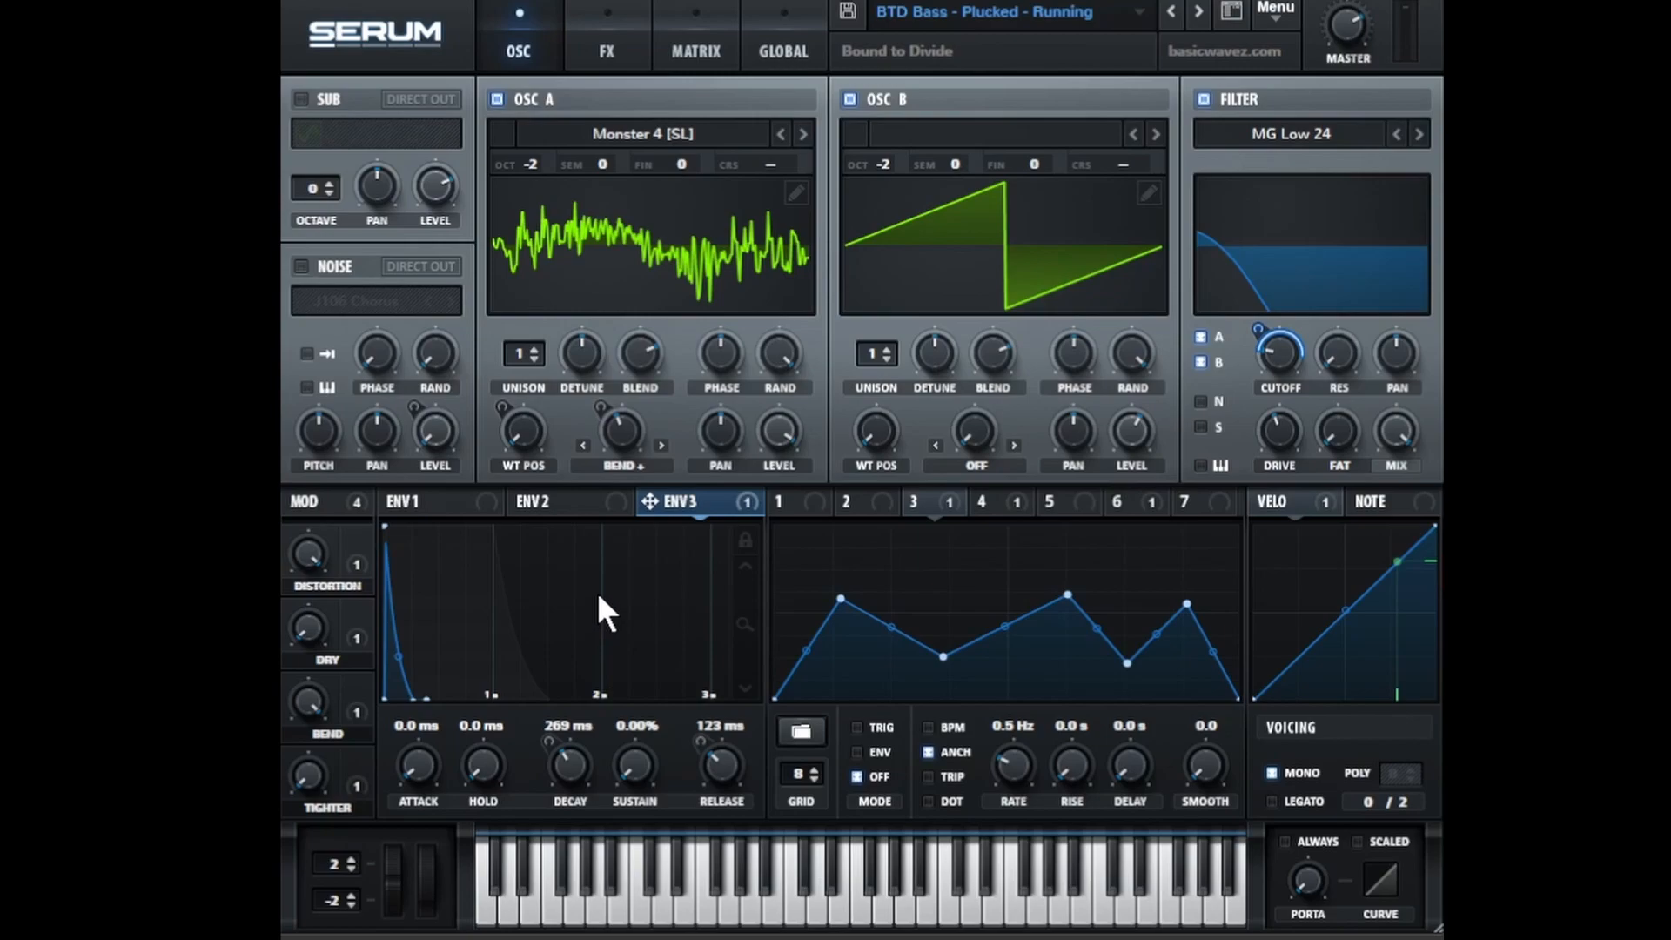
left_click_drag(418, 767, 425, 714)
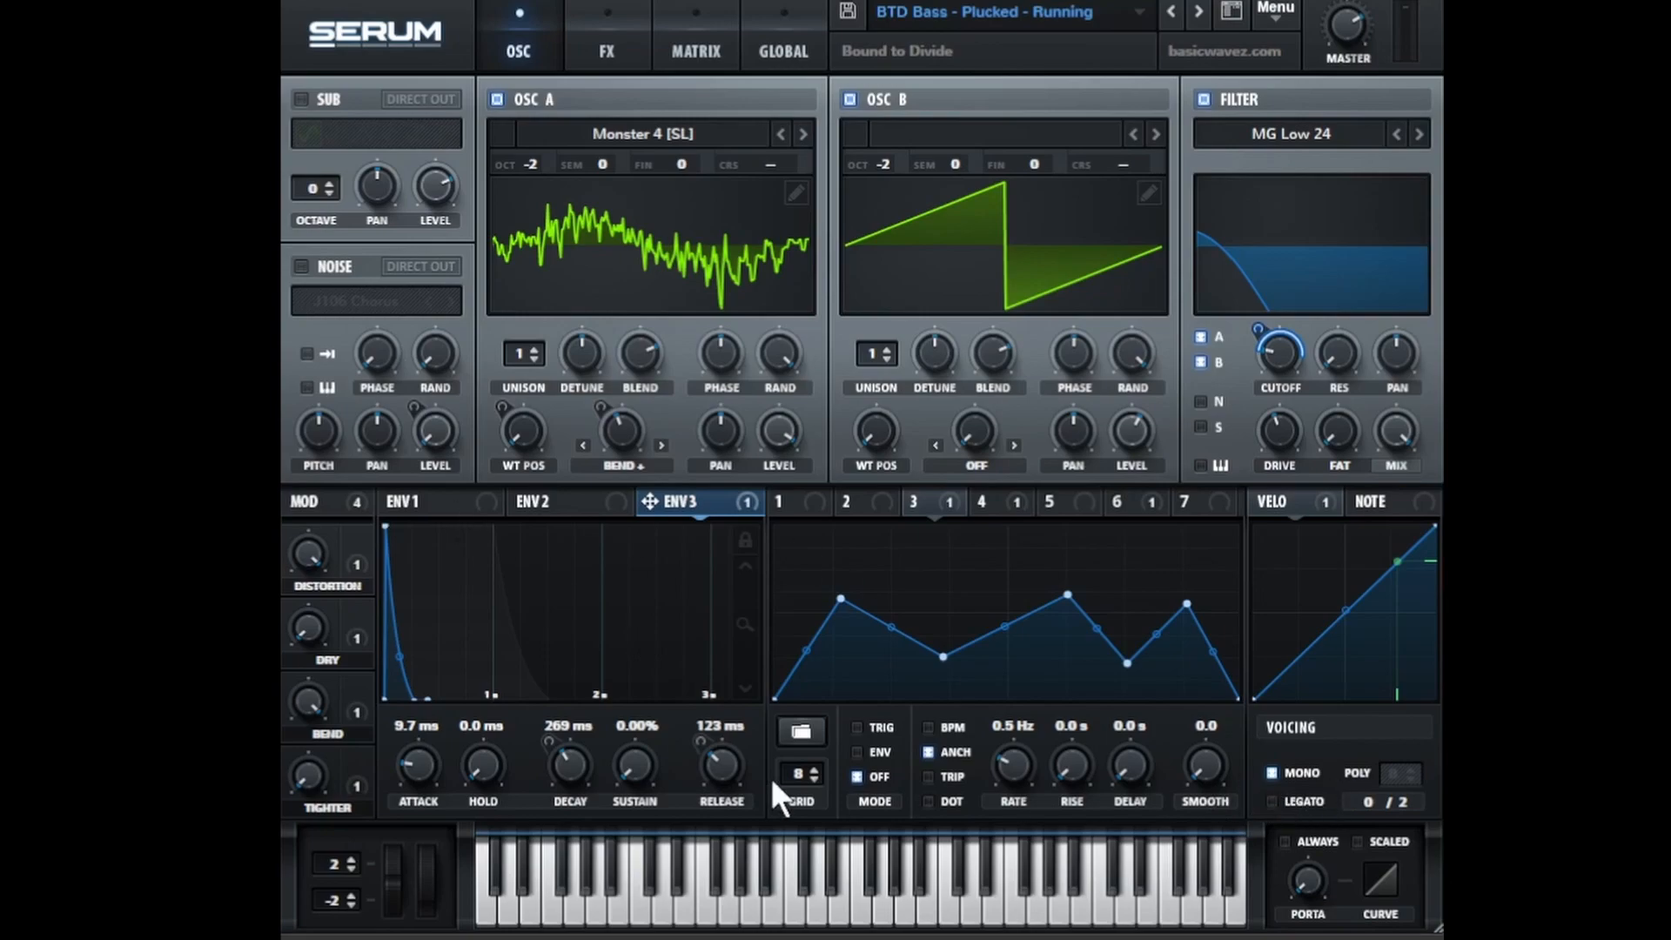
- Turn on the noise oscillator with the J106 Chorus sample, switching it off and on again to compare
left_click(301, 267)
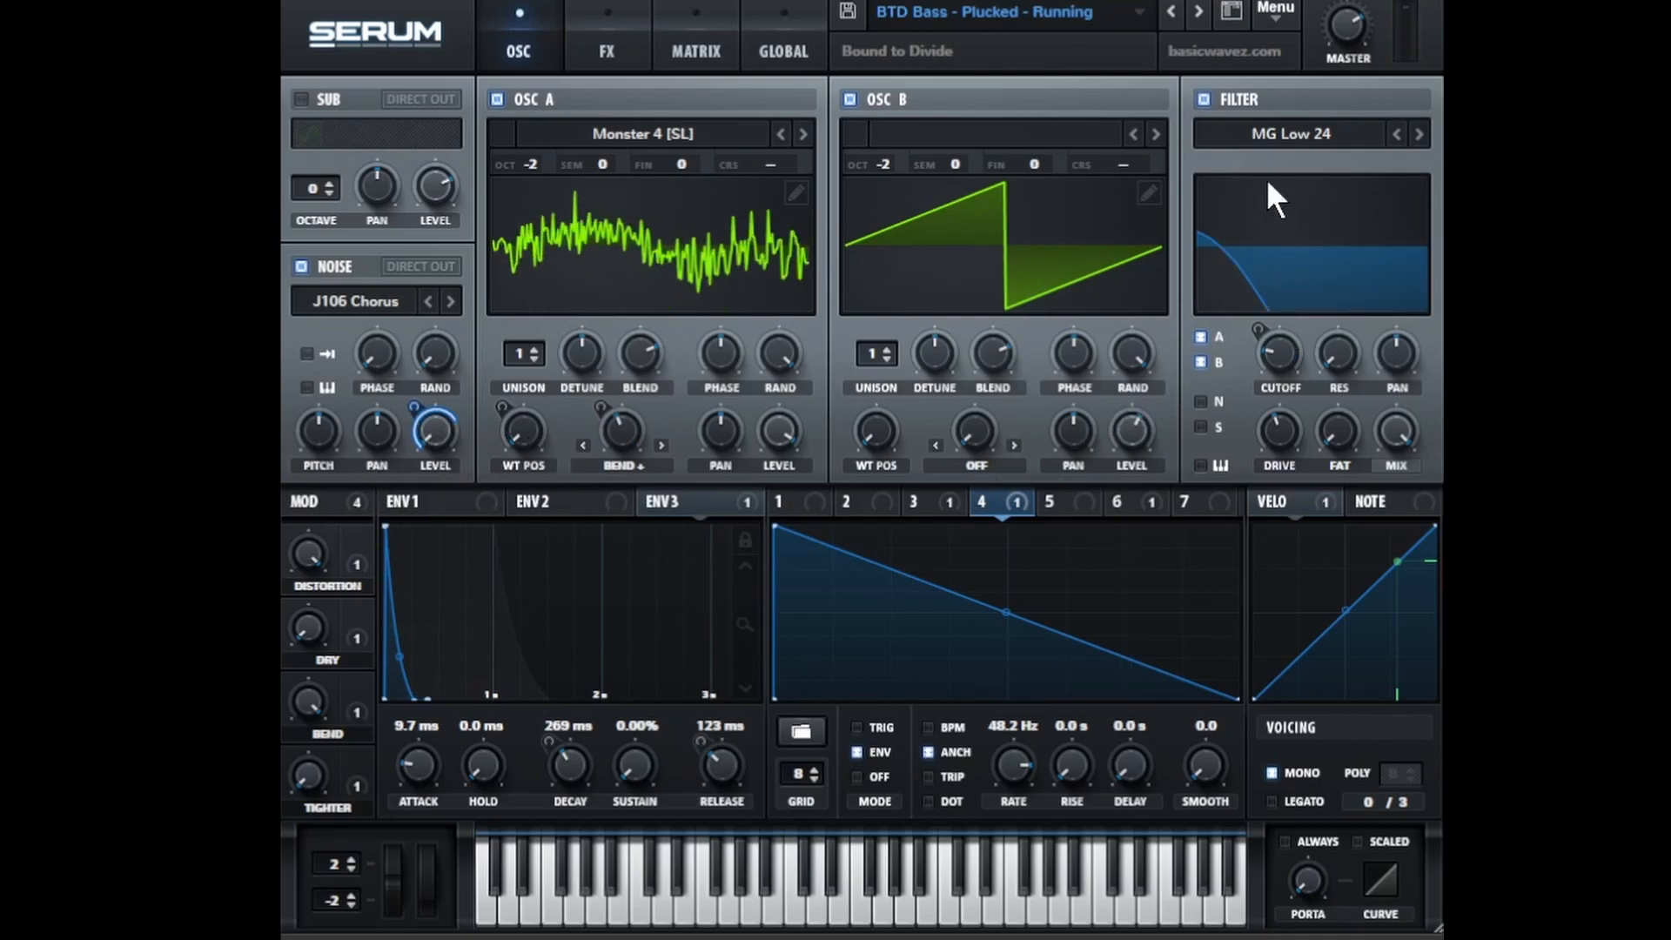
left_click(298, 270)
left_click(299, 267)
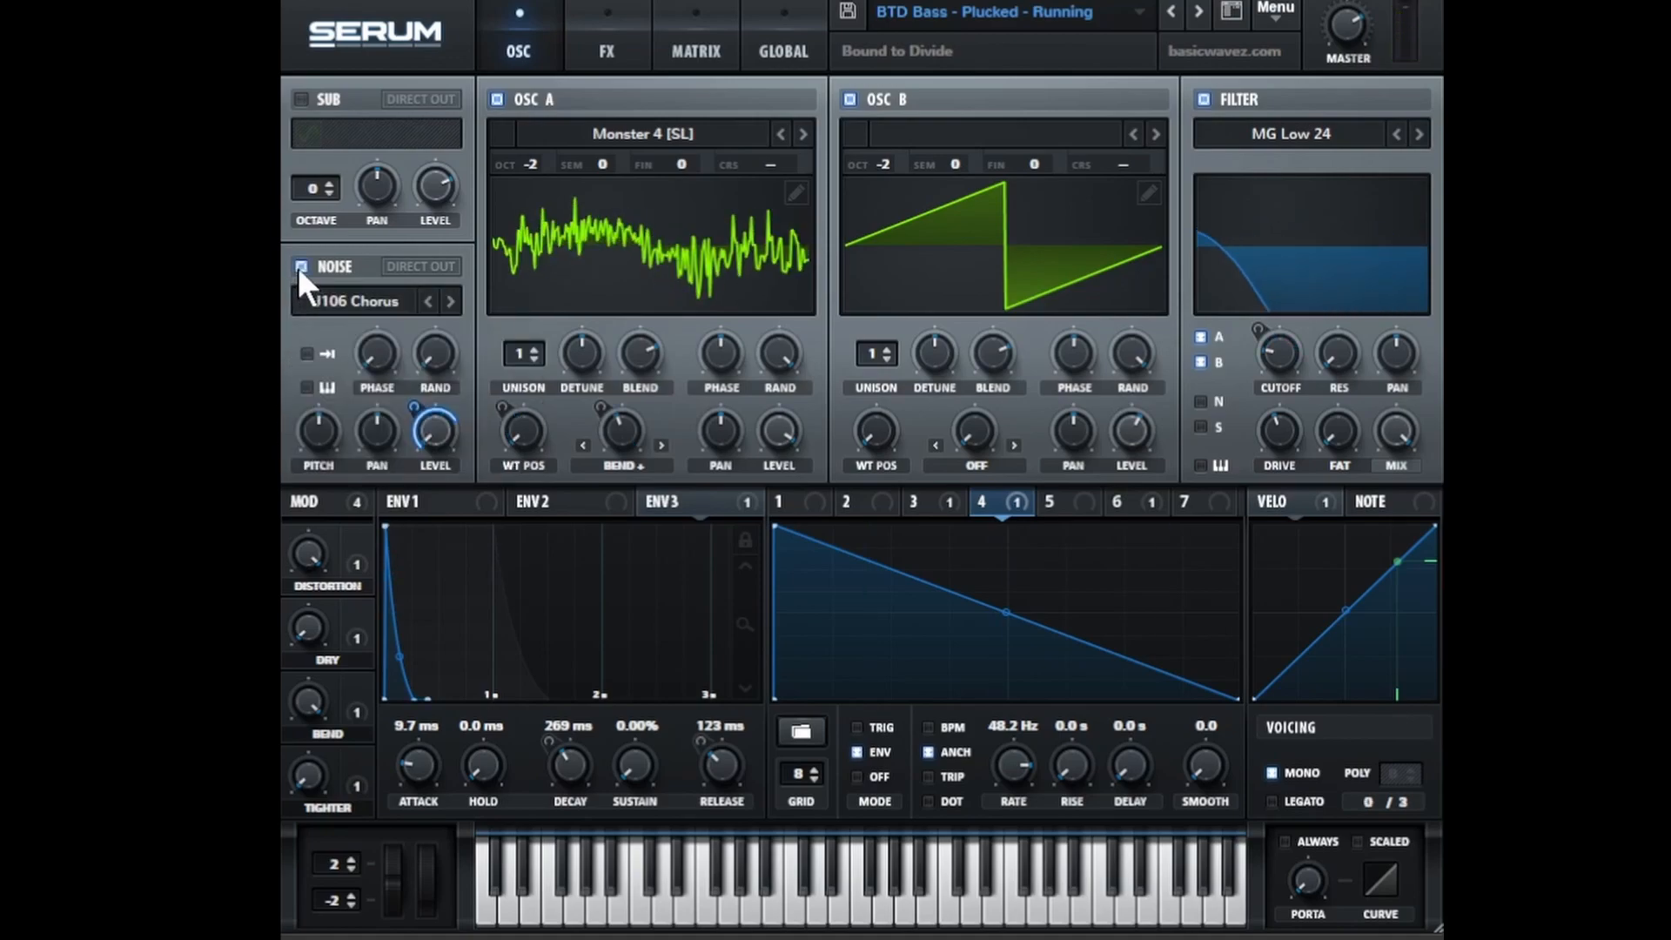
- Show the effects rack and audition the Dimension effect by lowering its mix and raising it back
left_click(609, 50)
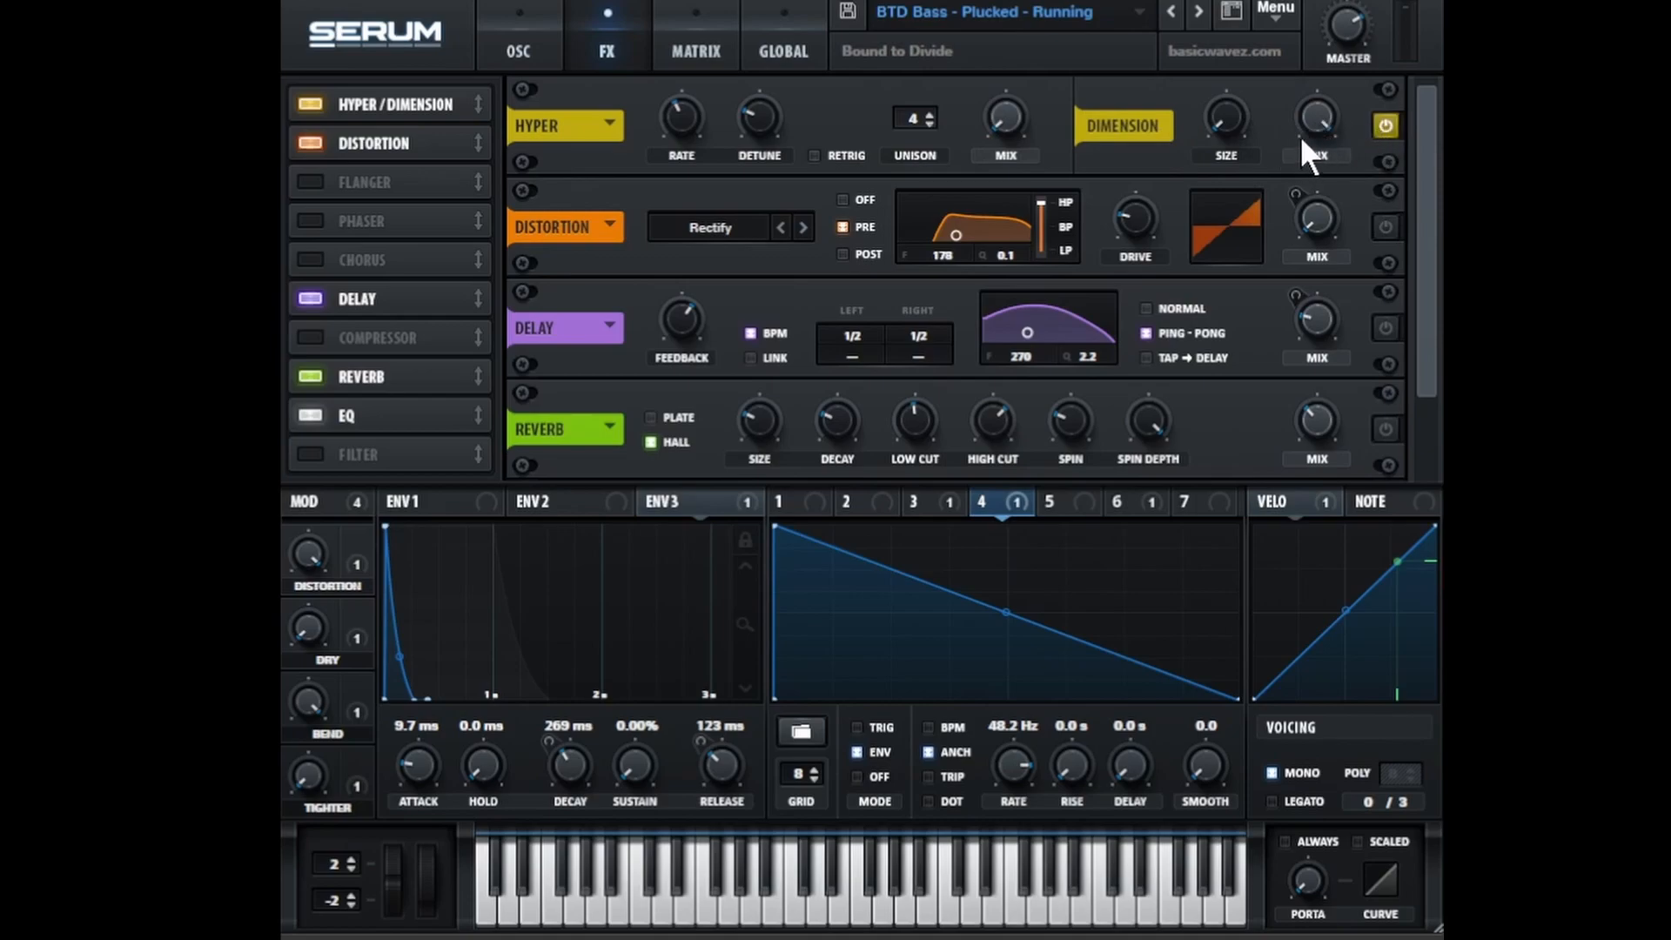
left_click_drag(992, 122, 1227, 133)
left_click_drag(1323, 121, 1408, 539)
left_click_drag(1323, 126, 1342, 54)
- Turn on the Rectify distortion, set its pre filter to frequency 131 and Q 0.2, and check its mix modulator
mouse_move(934, 235)
left_mouse_down()
mouse_move(954, 233)
mouse_move(918, 232)
mouse_move(954, 239)
left_mouse_up()
left_click_drag(1042, 202, 1095, 191)
right_click(1323, 240)
left_click(1336, 201)
mouse_move(358, 552)
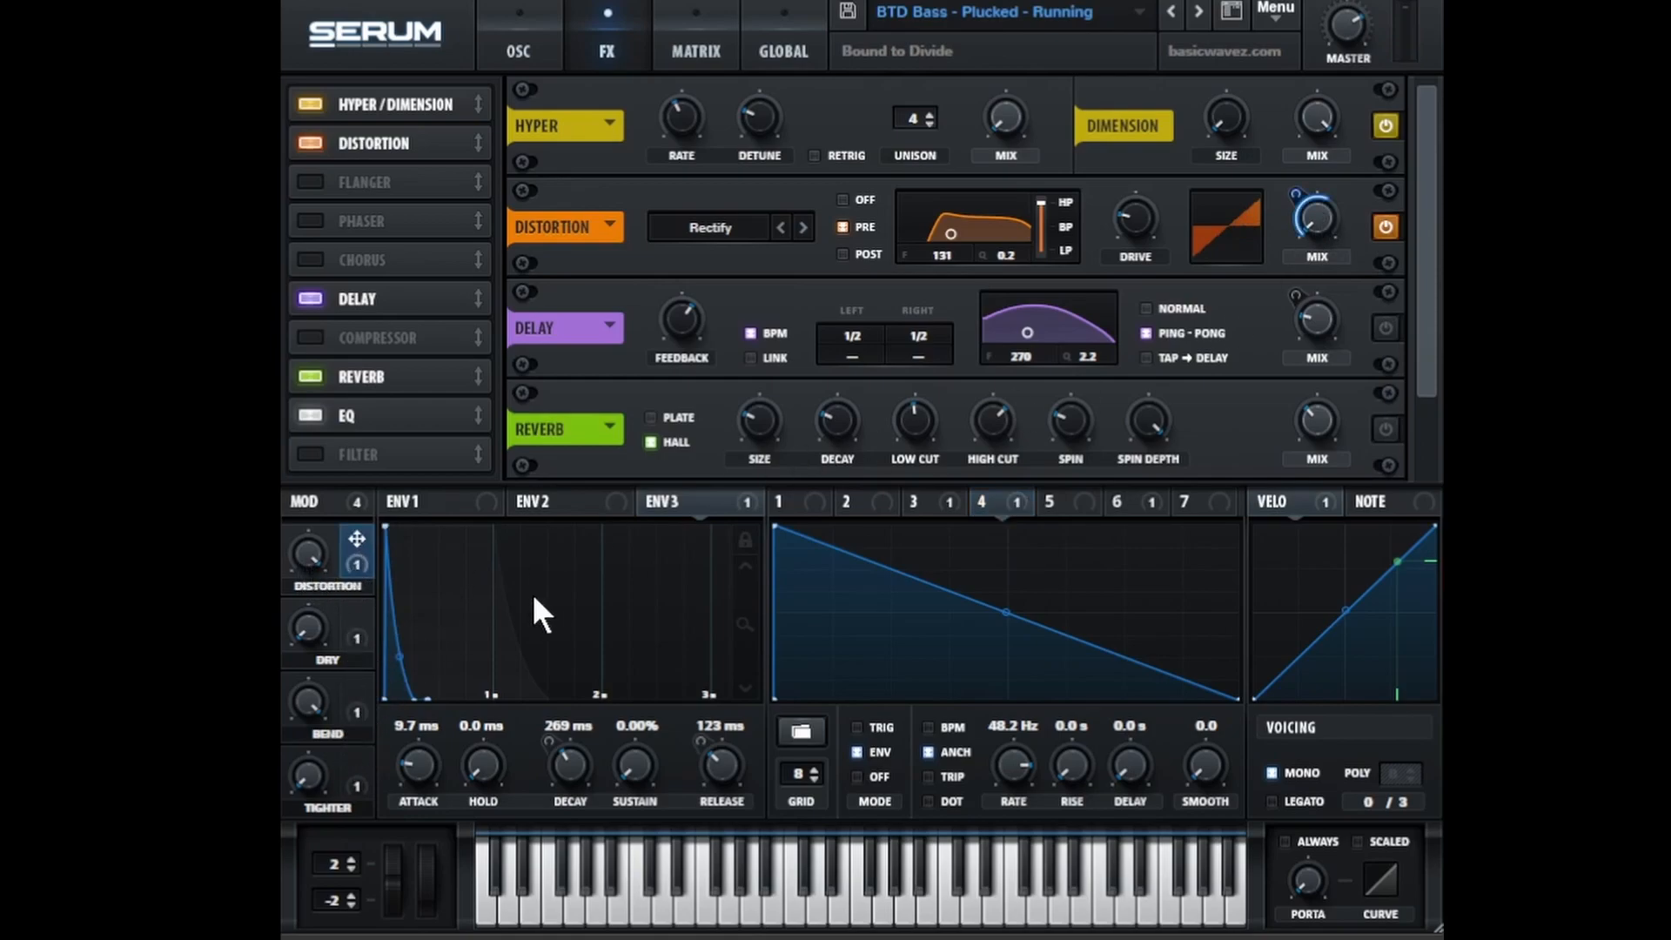
- Turn on the delay, reverb and EQ effects and examine the EQ's high-band gain
mouse_move(312, 620)
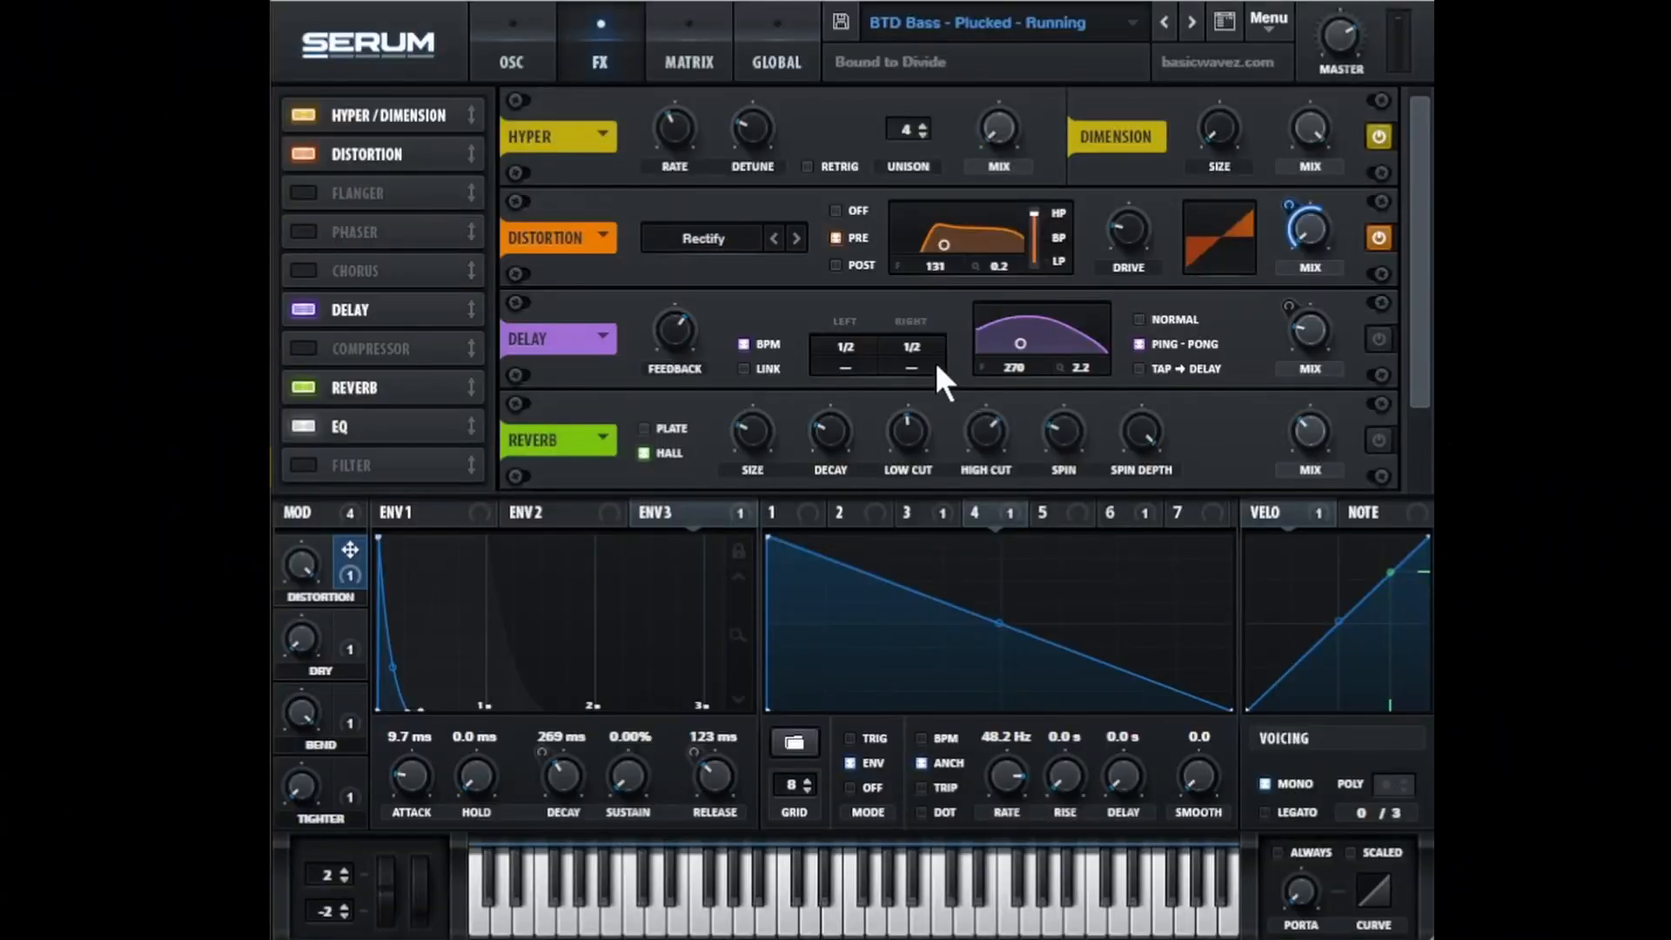
left_click(1379, 339)
left_click_drag(1413, 364, 1419, 536)
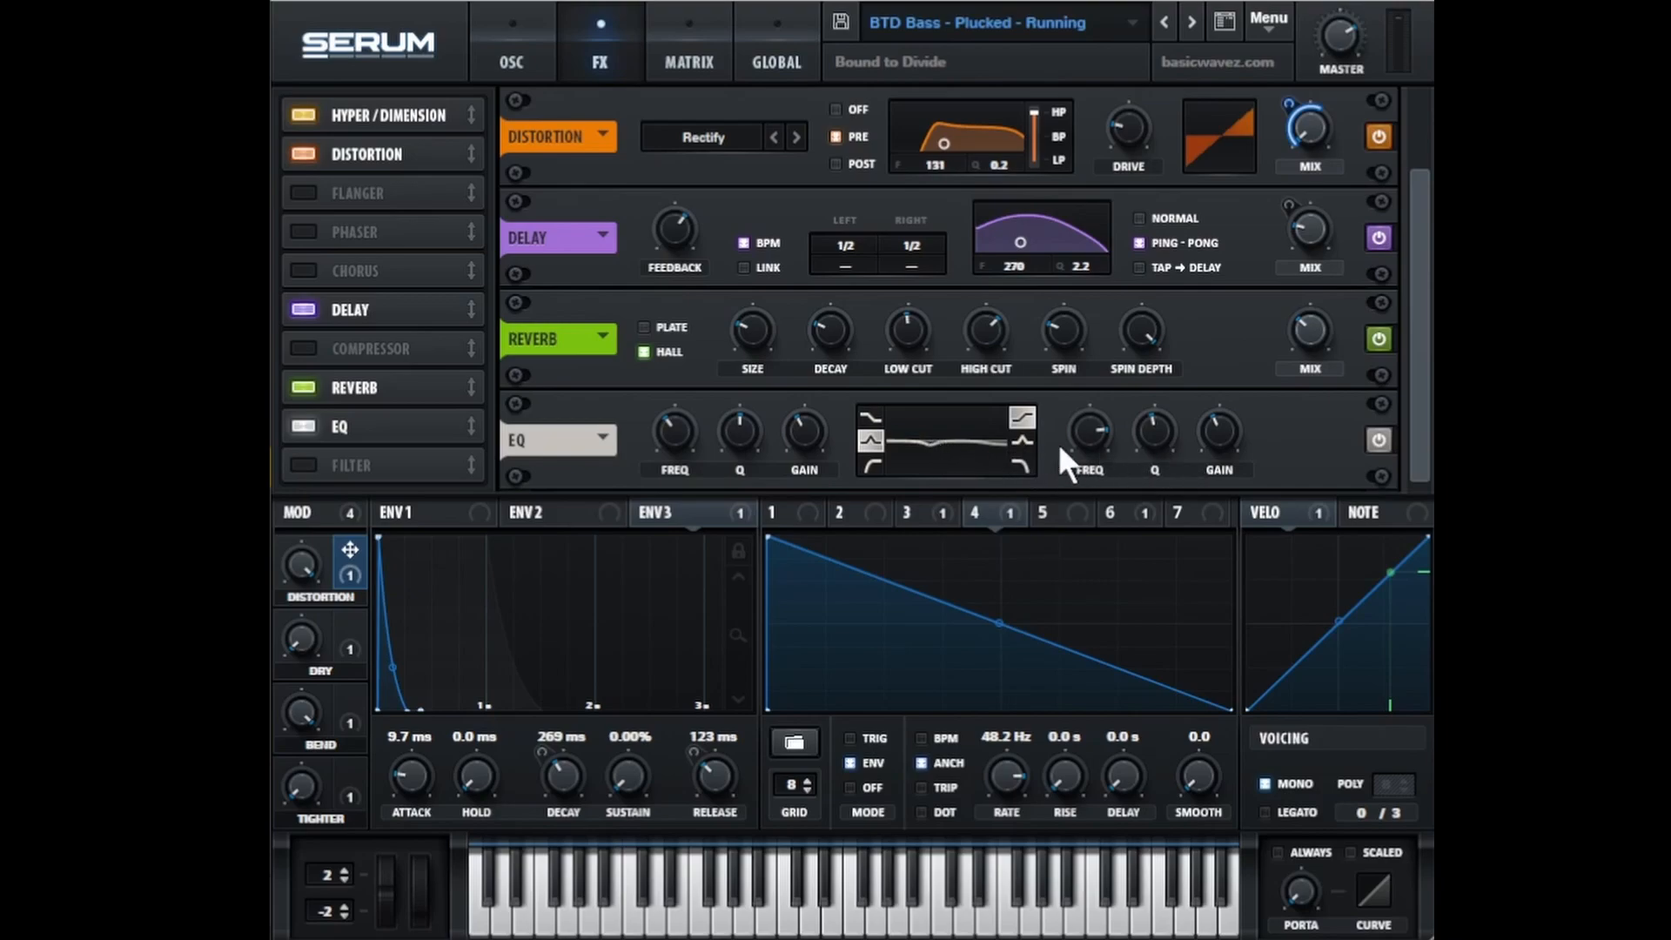
left_click_drag(1217, 437, 1216, 439)
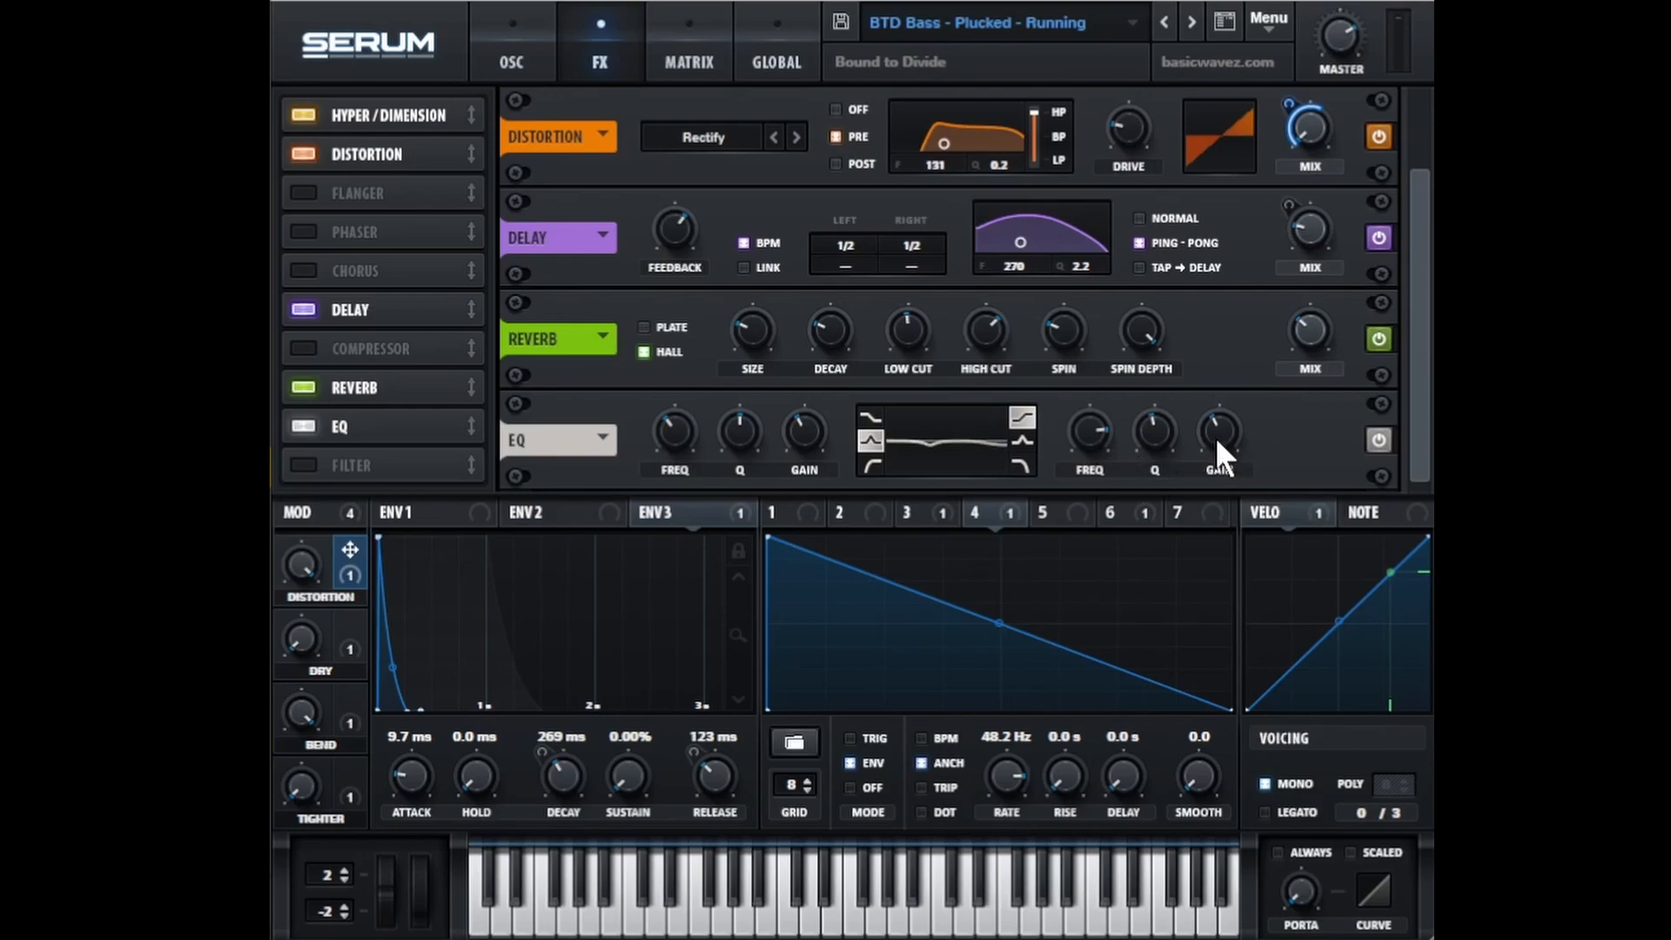